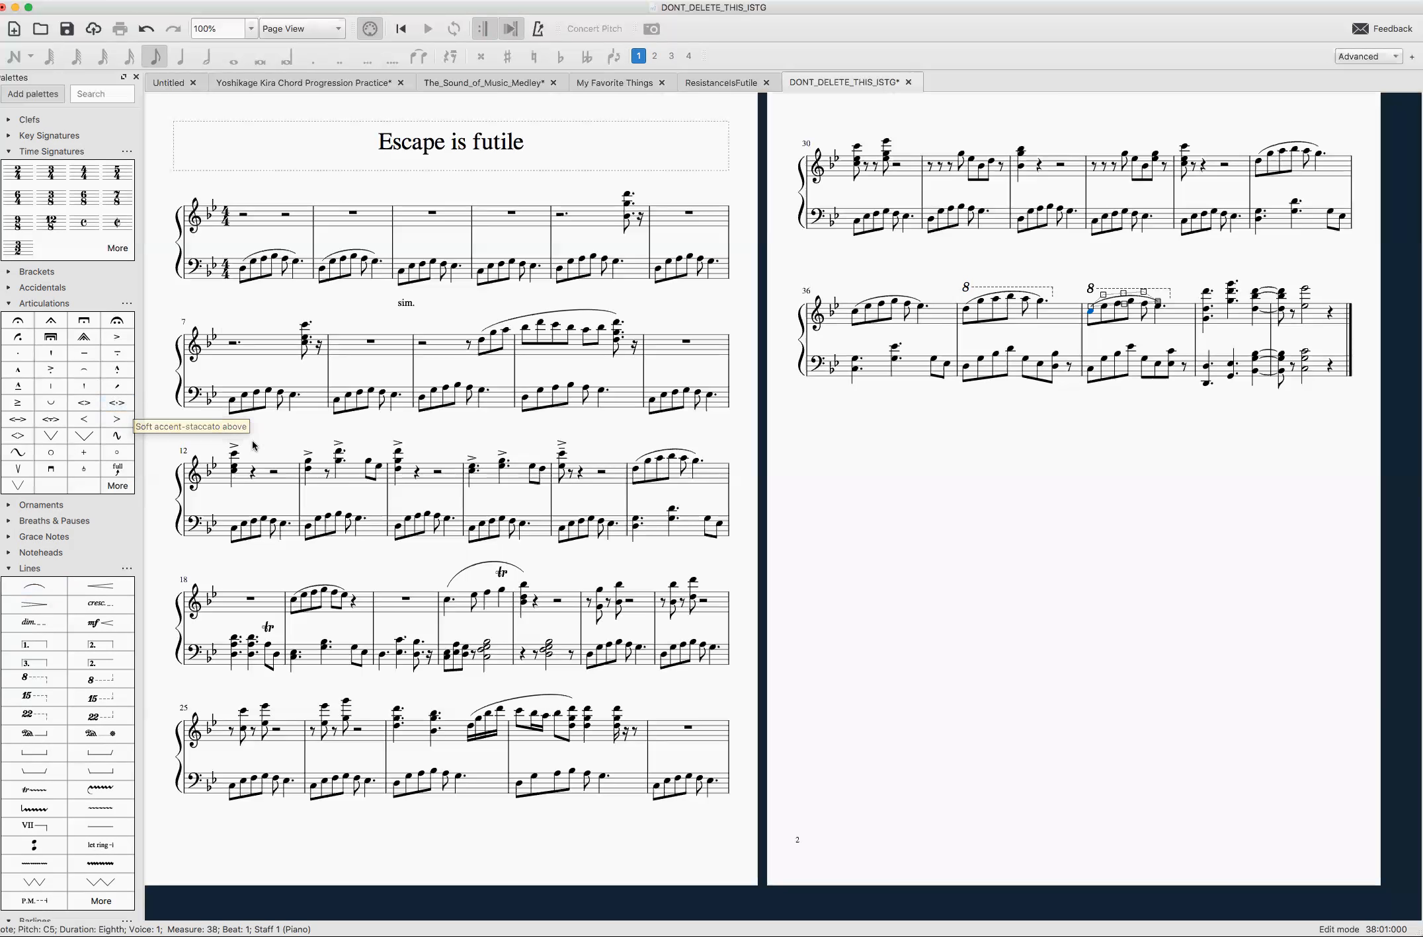
Add an mp dynamic to the first bass note of measure 1
{"action": "left_click", "coordinate": [243, 267]}
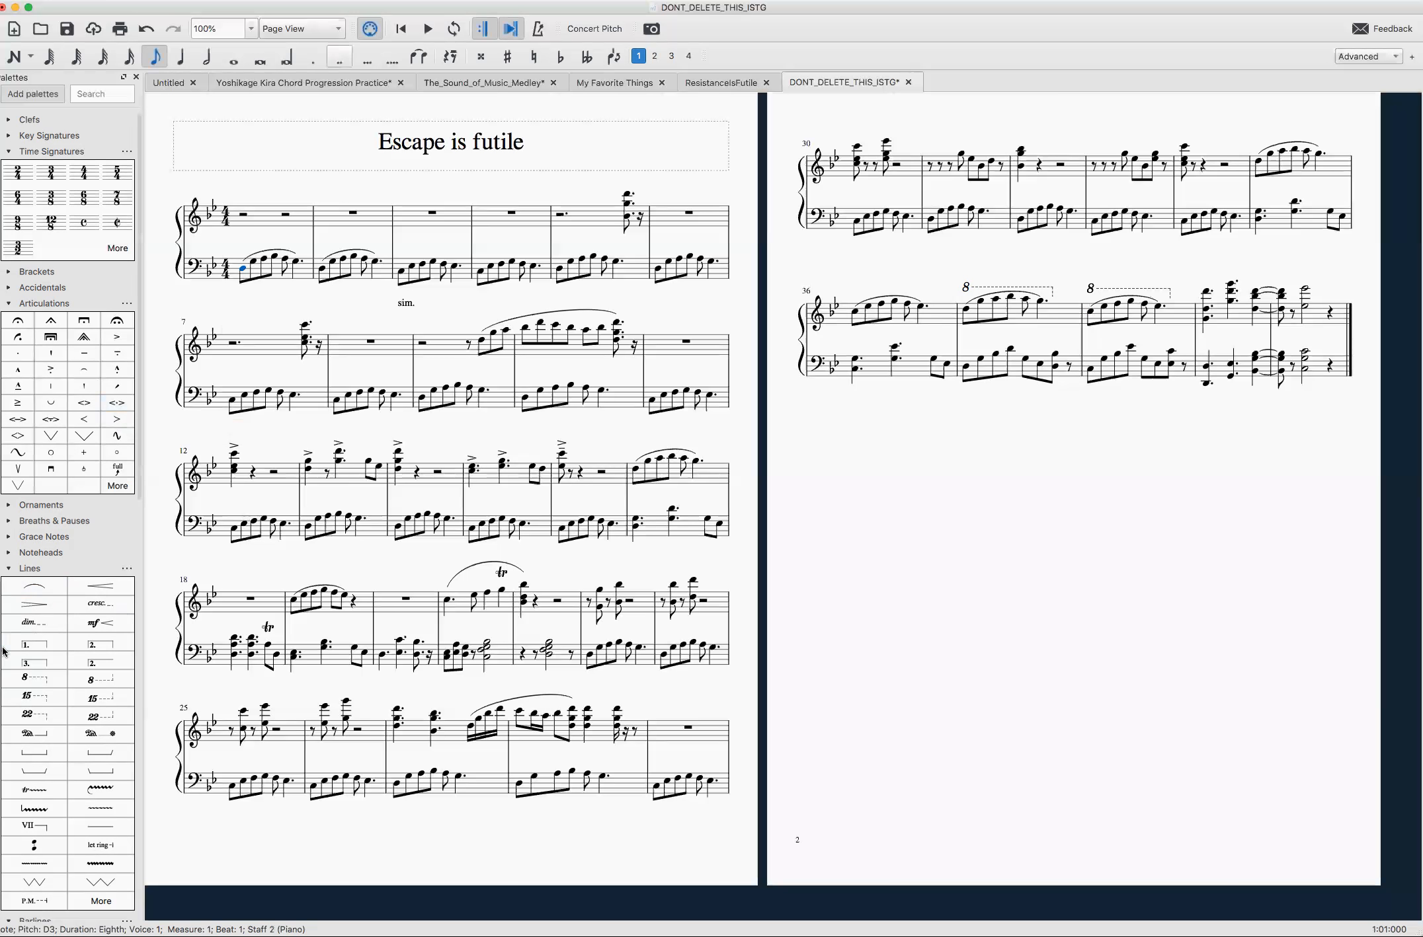
{"action": "scroll", "coordinate": [52, 484], "scroll_direction": "down", "scroll_amount": 1}
{"action": "scroll", "coordinate": [52, 483], "scroll_direction": "down", "scroll_amount": 10}
{"action": "left_click", "coordinate": [117, 721]}
Add an mf dynamic to the first bass note of measure 12
{"action": "left_click", "coordinate": [655, 274]}
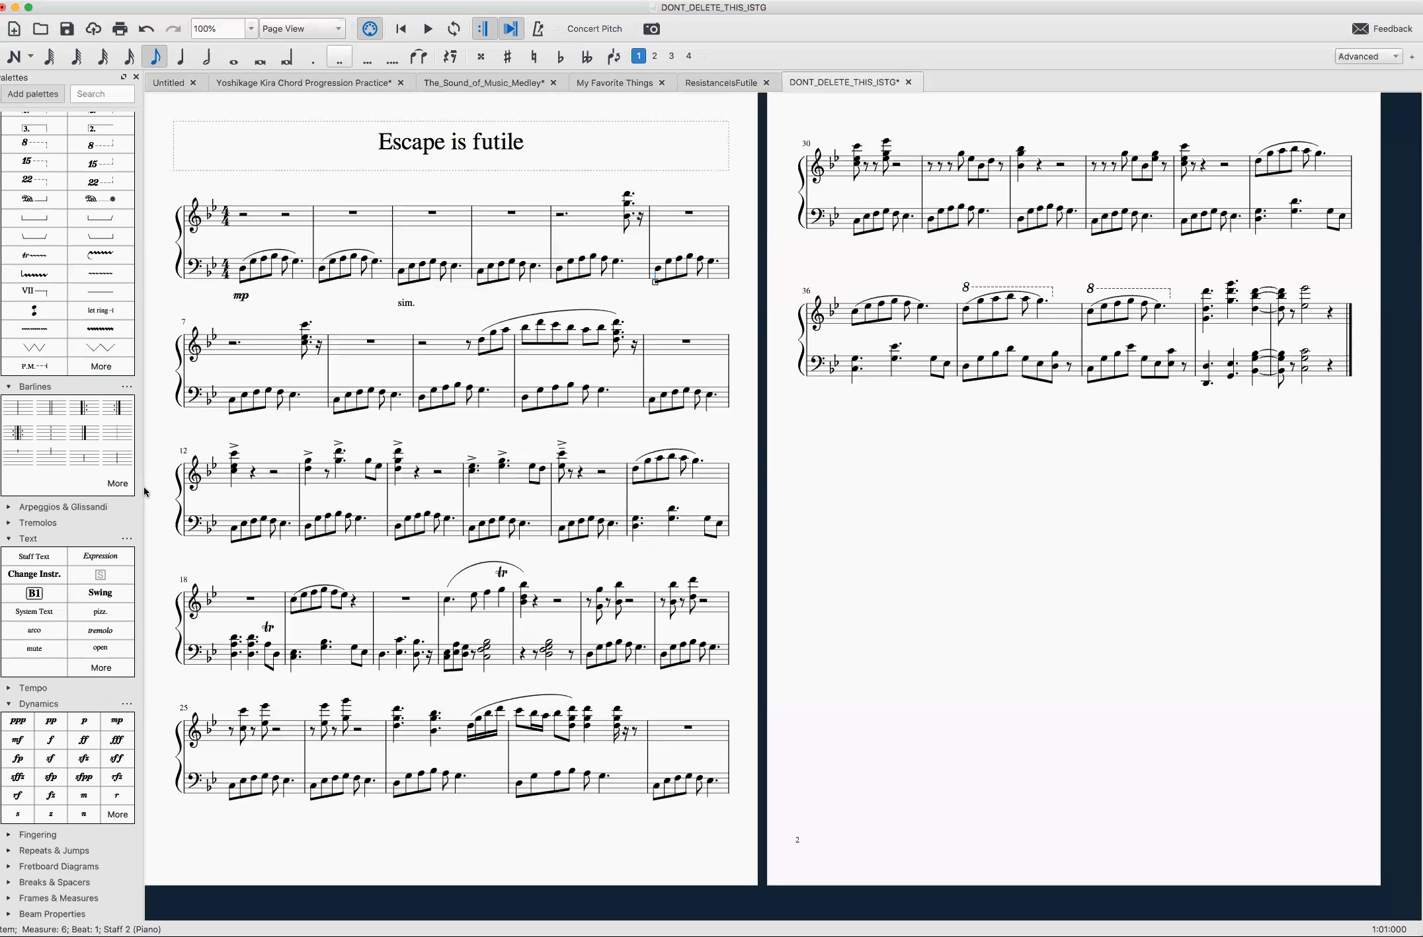
{"action": "left_click", "coordinate": [234, 530]}
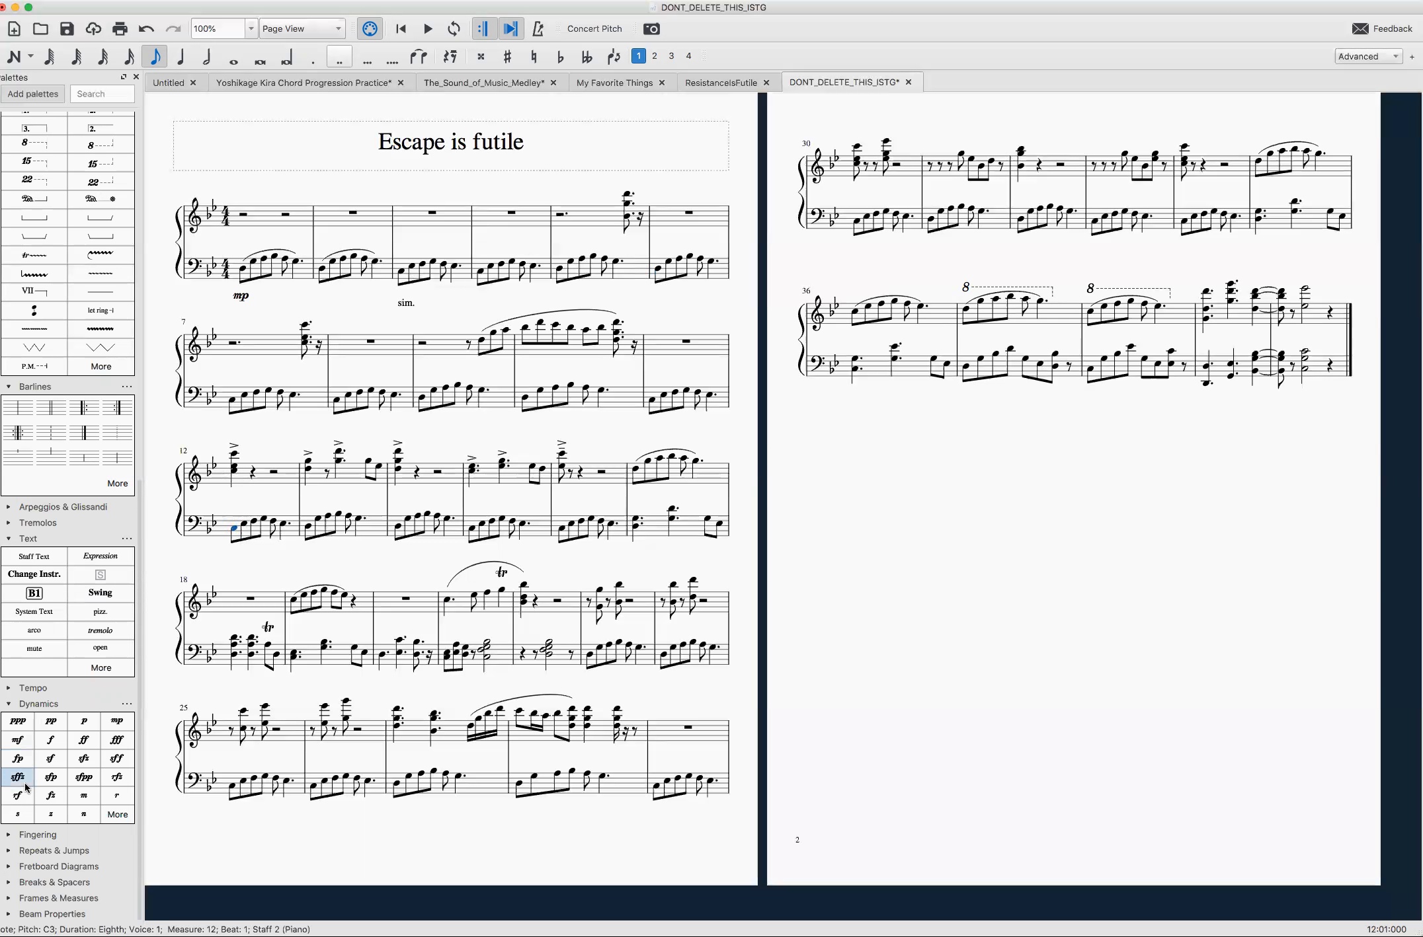
{"action": "left_click", "coordinate": [27, 746]}
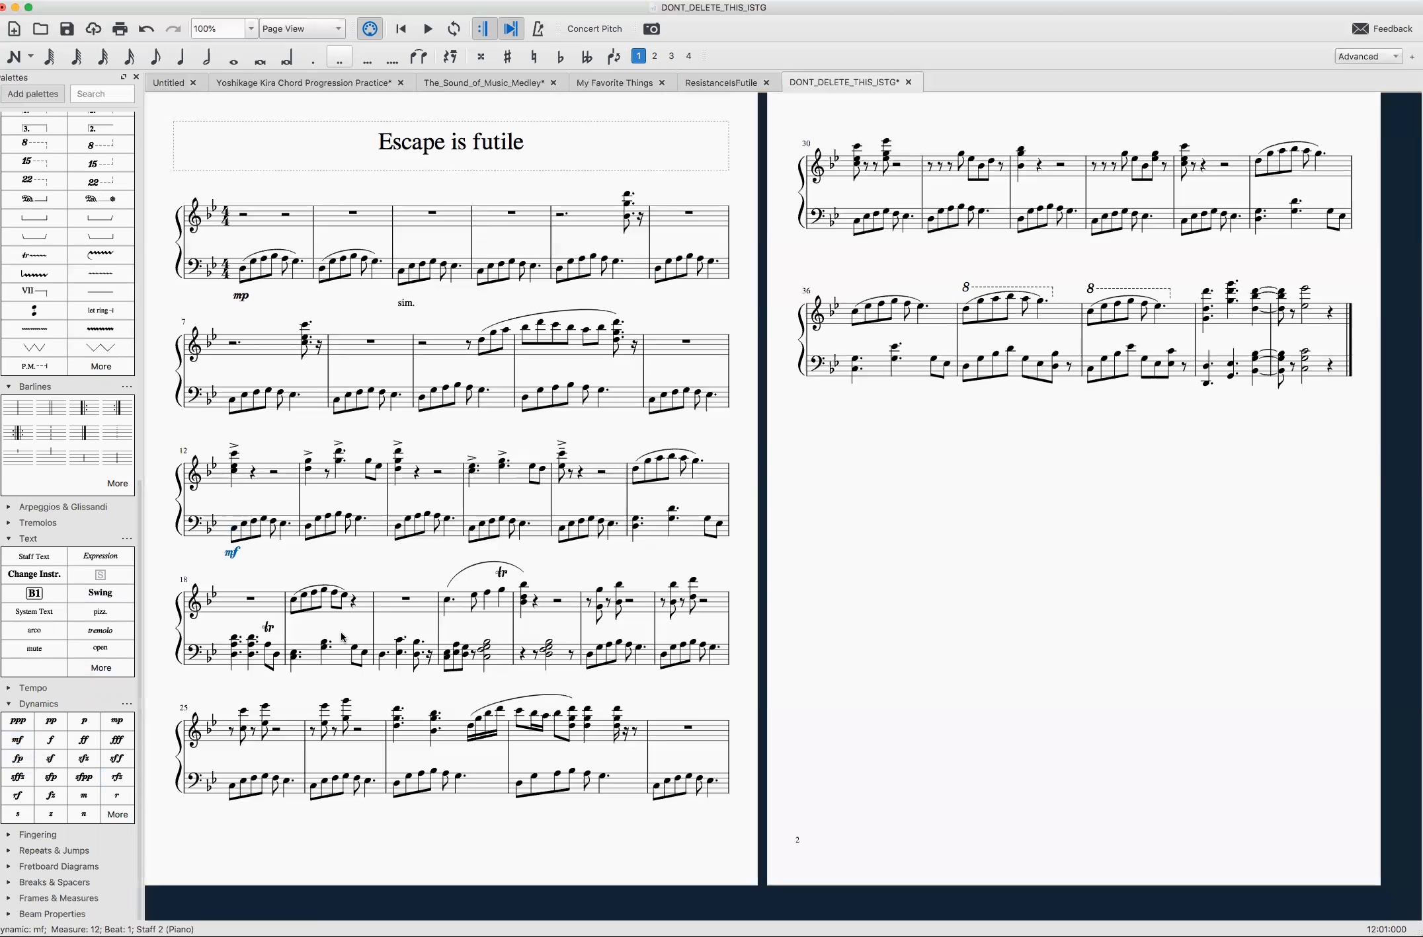
Place a crescendo hairpin between the staves in measure 21, beneath the slurred treble notes
{"action": "left_click", "coordinate": [445, 609]}
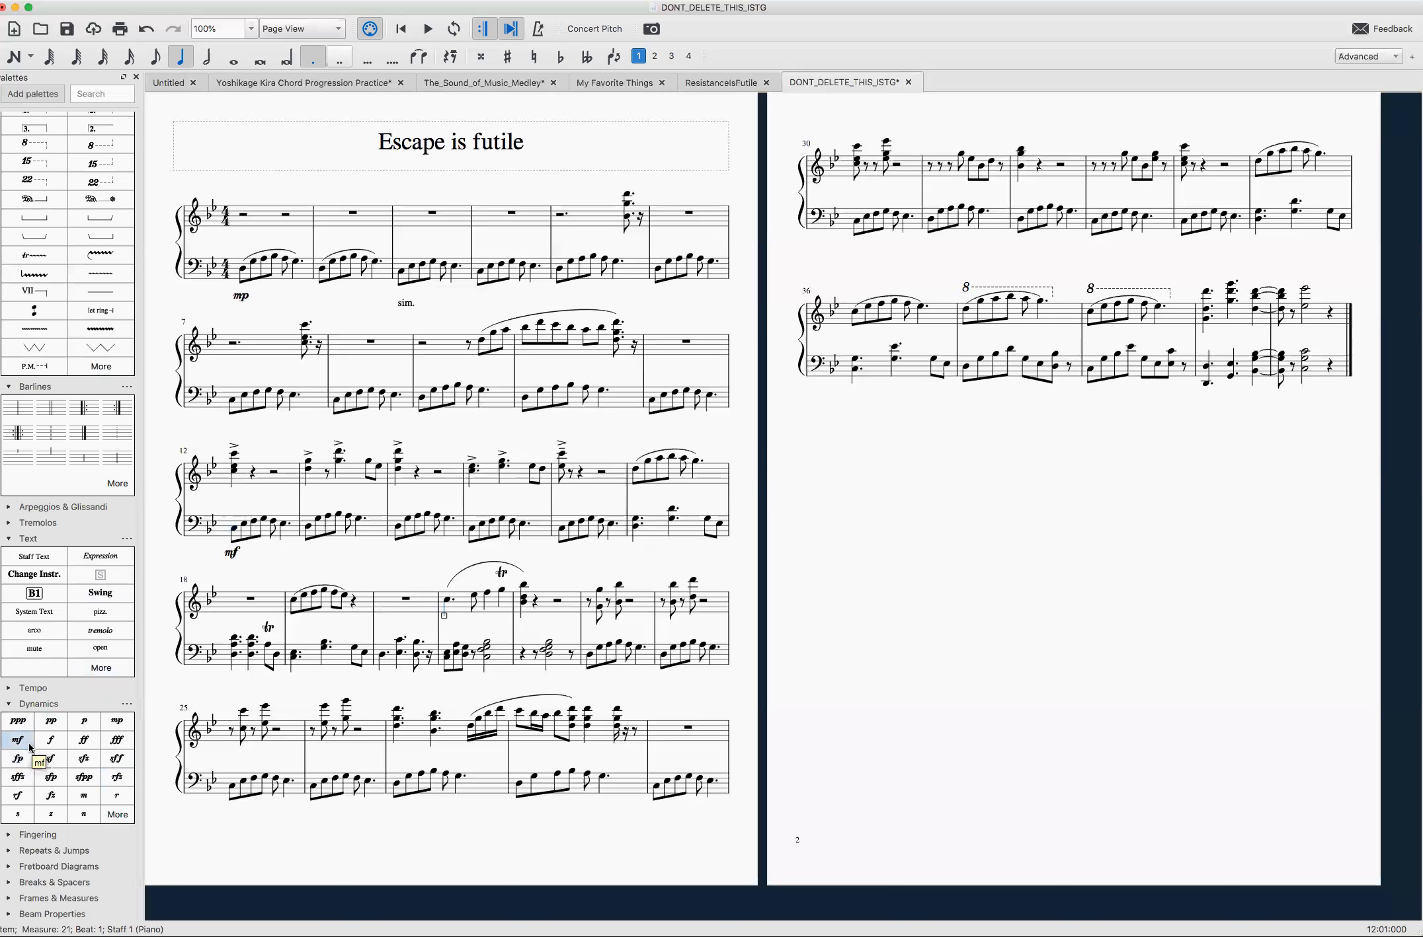
{"action": "scroll", "coordinate": [66, 529], "scroll_direction": "up", "scroll_amount": 8}
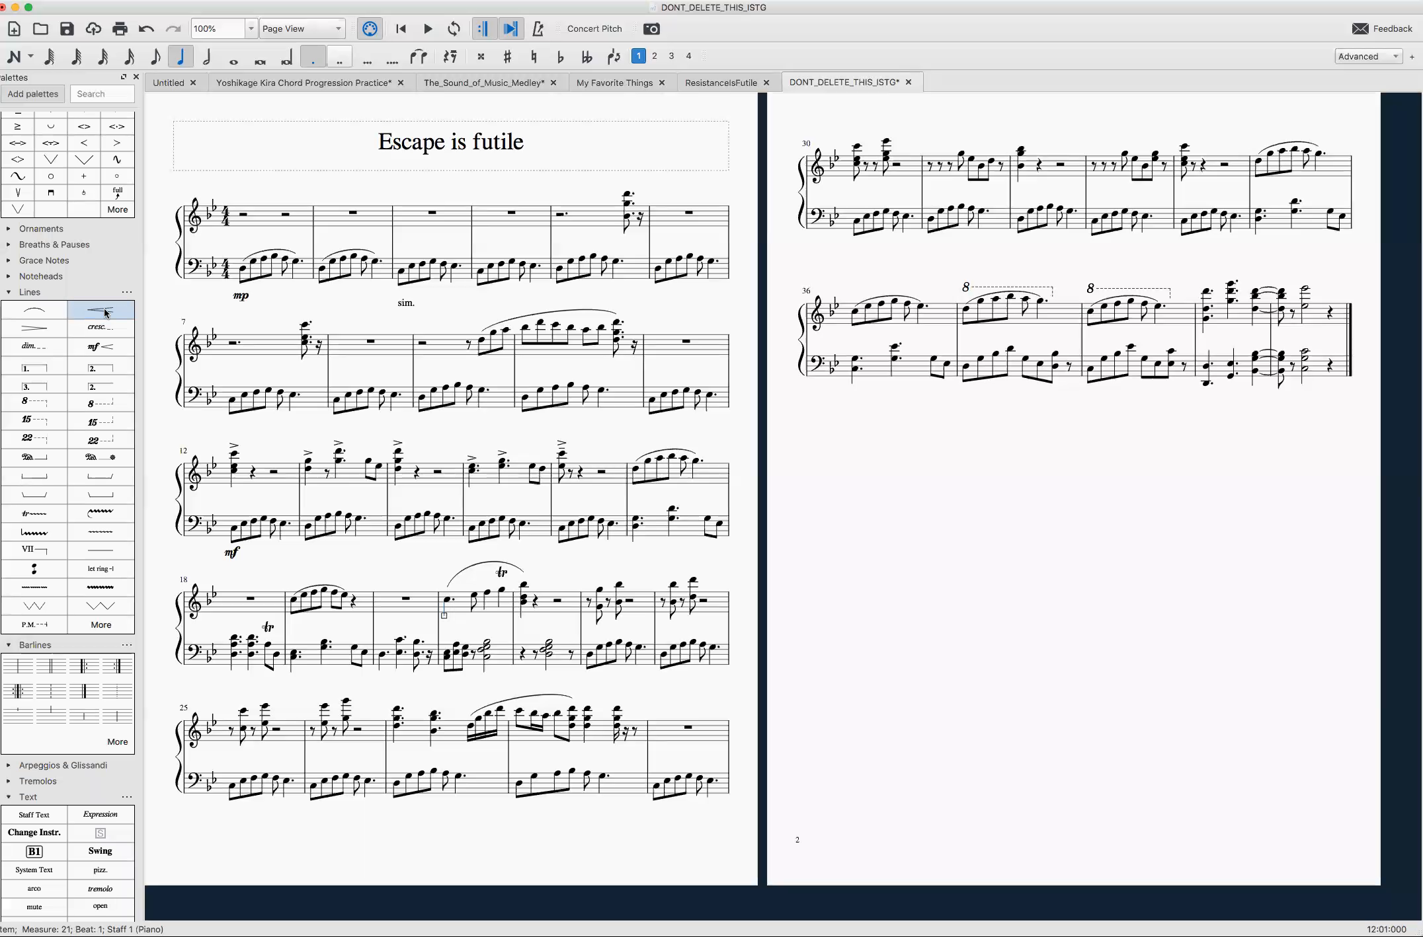
{"action": "left_click", "coordinate": [443, 603]}
{"action": "left_click", "coordinate": [108, 318]}
{"action": "left_click_drag", "start_coordinate": [107, 318], "coordinate": [489, 631]}
{"action": "key", "text": "Escape"}
{"action": "key", "text": "Escape"}
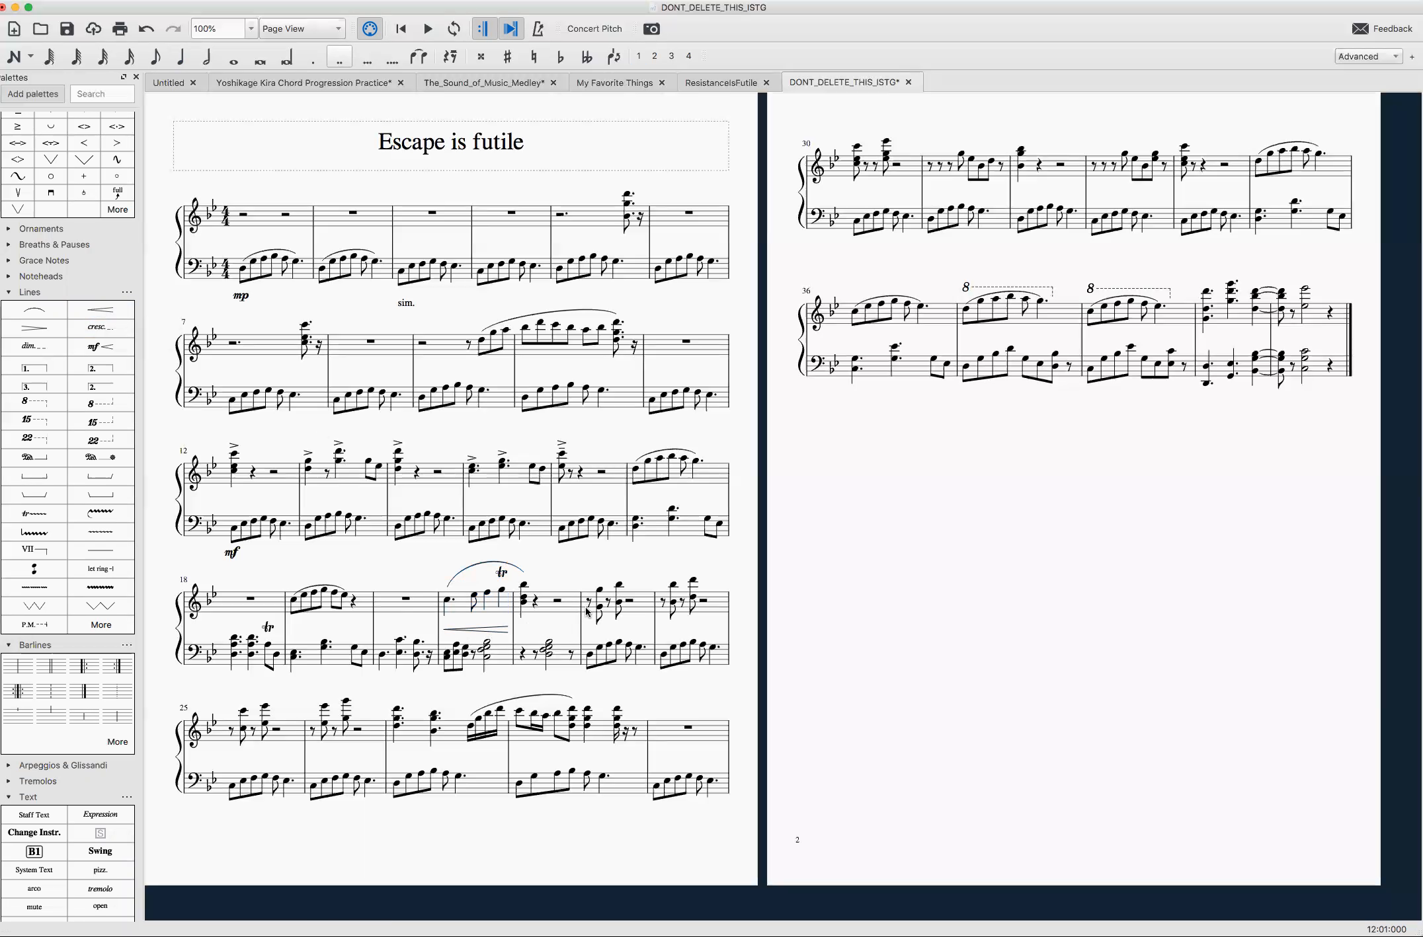
Add an mp dynamic to the first bass note of measure 23
{"action": "left_click", "coordinate": [591, 655]}
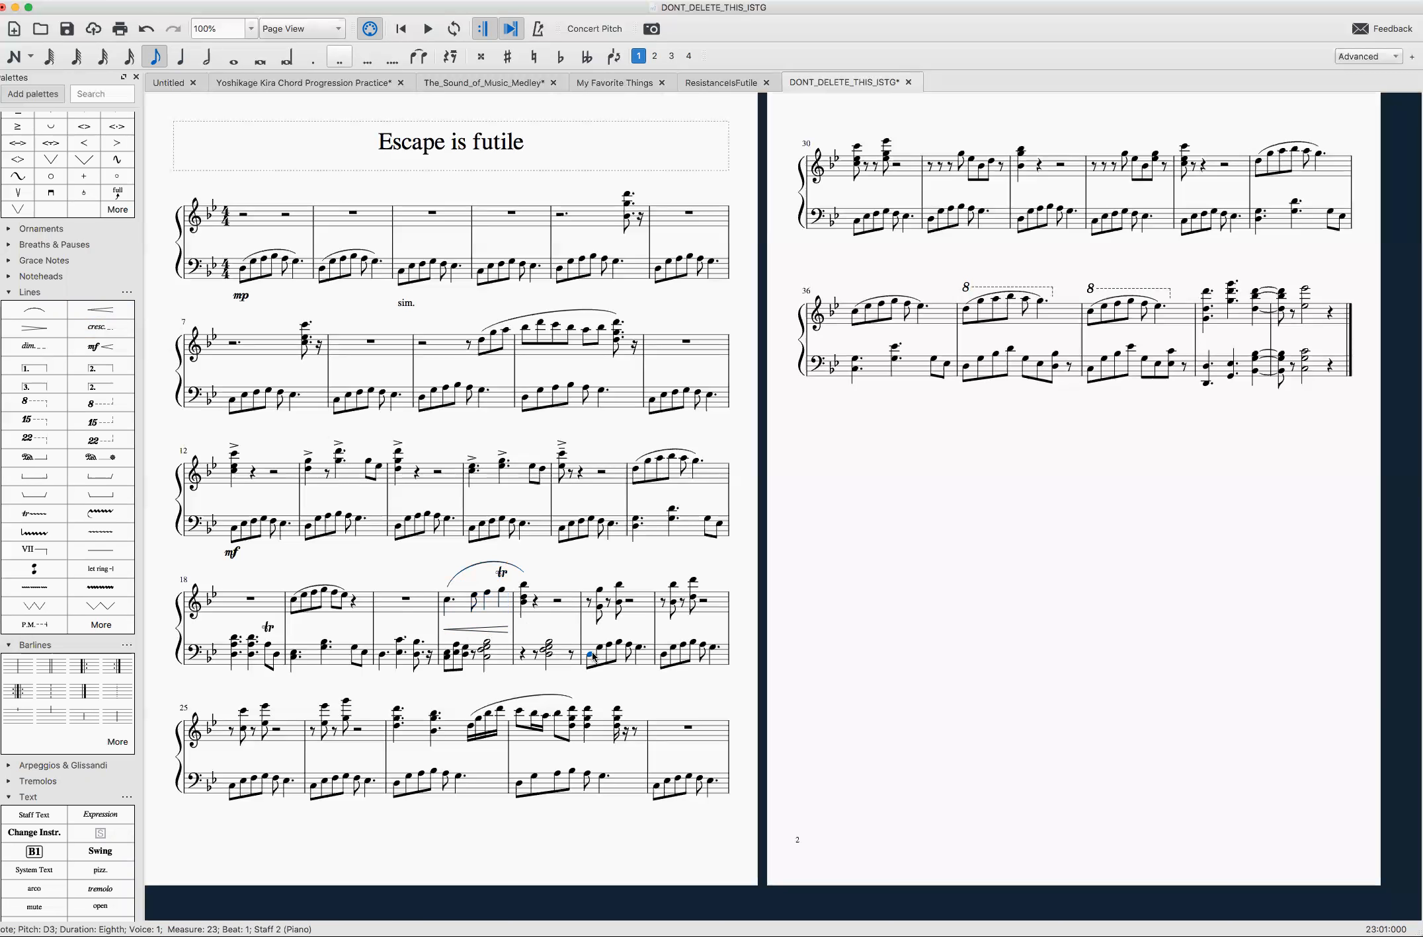
{"action": "scroll", "coordinate": [91, 454], "scroll_direction": "down", "scroll_amount": 1}
{"action": "scroll", "coordinate": [91, 454], "scroll_direction": "down", "scroll_amount": 8}
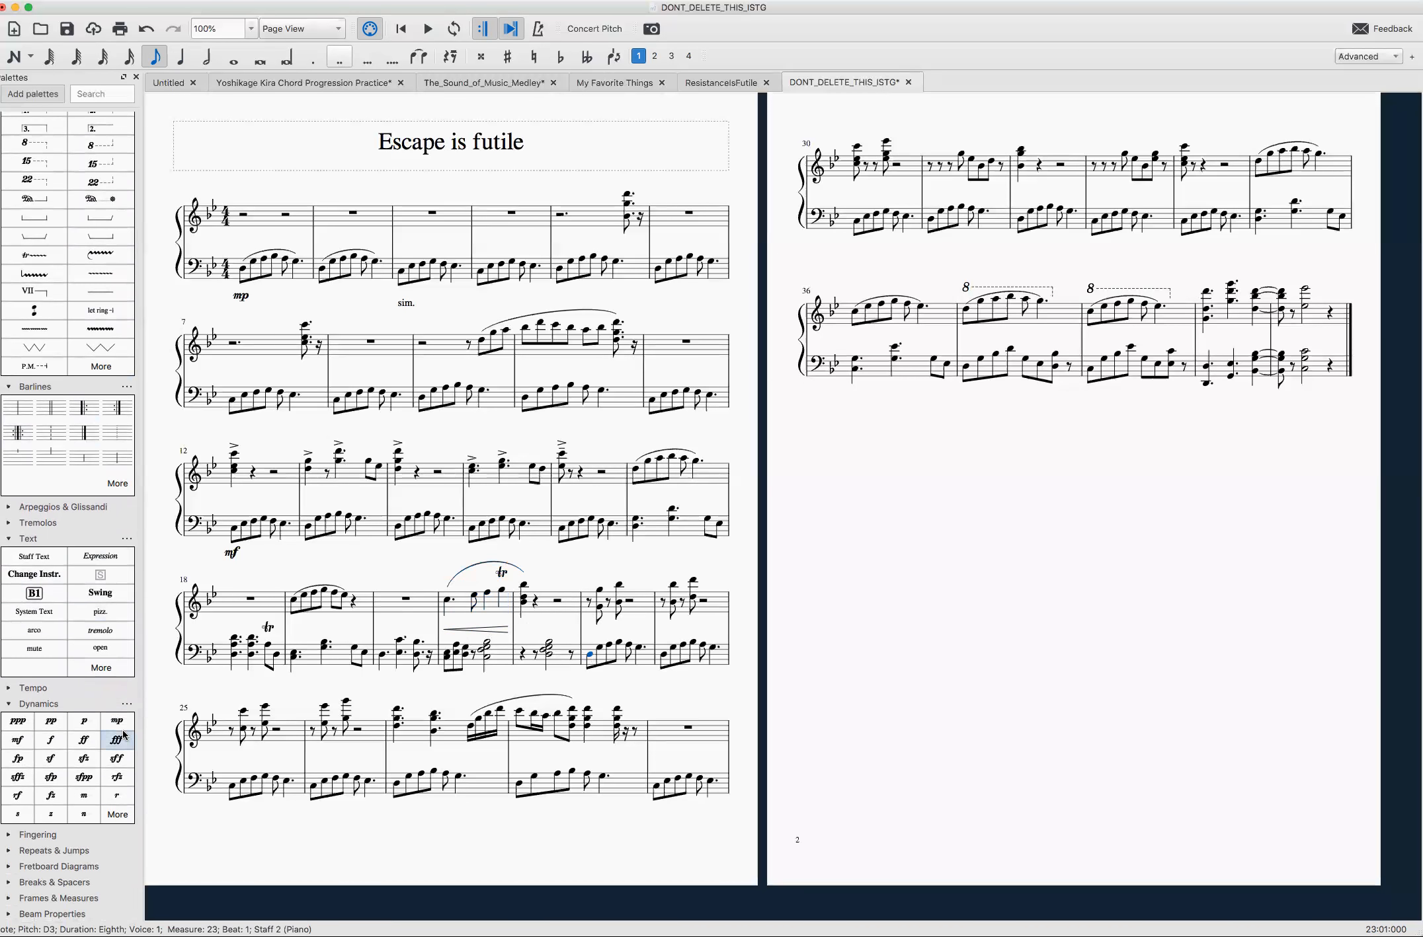
{"action": "left_click", "coordinate": [117, 720]}
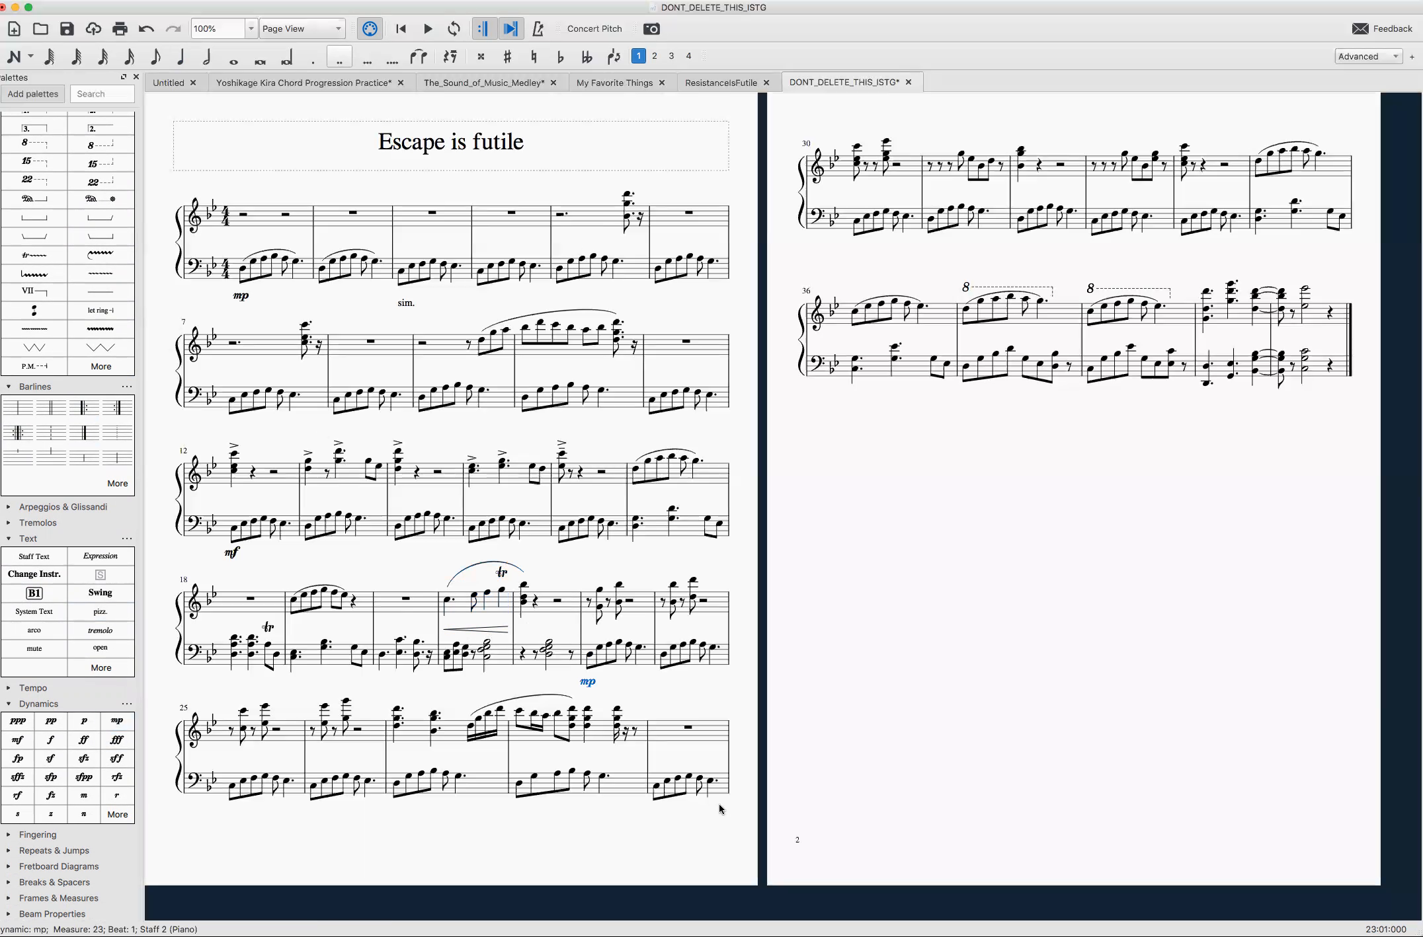
Add an mf dynamic to the first treble chord of measure 30
{"action": "left_click", "coordinate": [856, 174]}
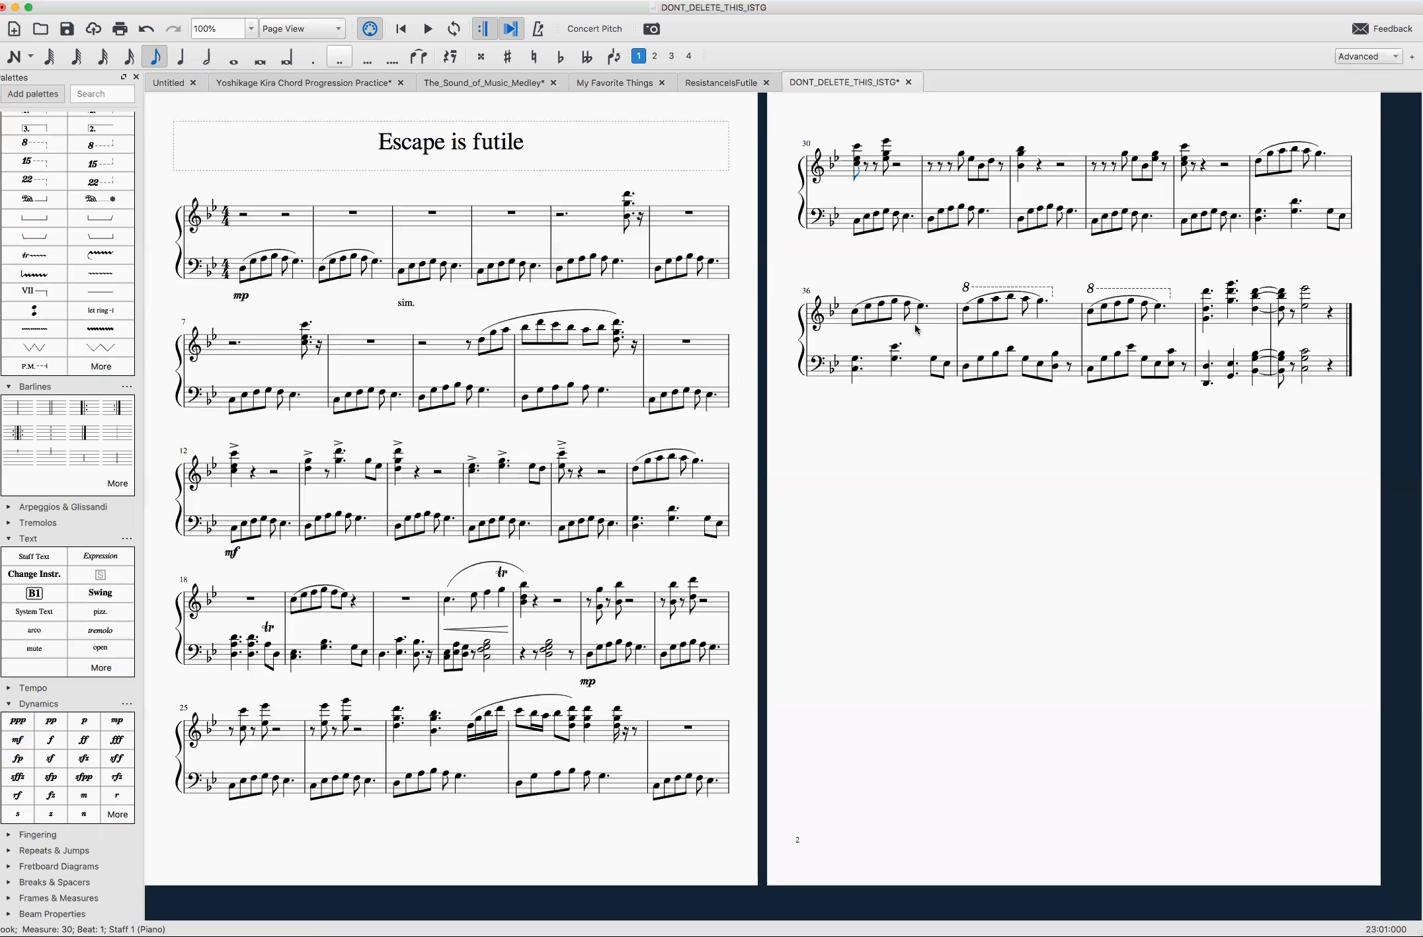
{"action": "left_click", "coordinate": [856, 162]}
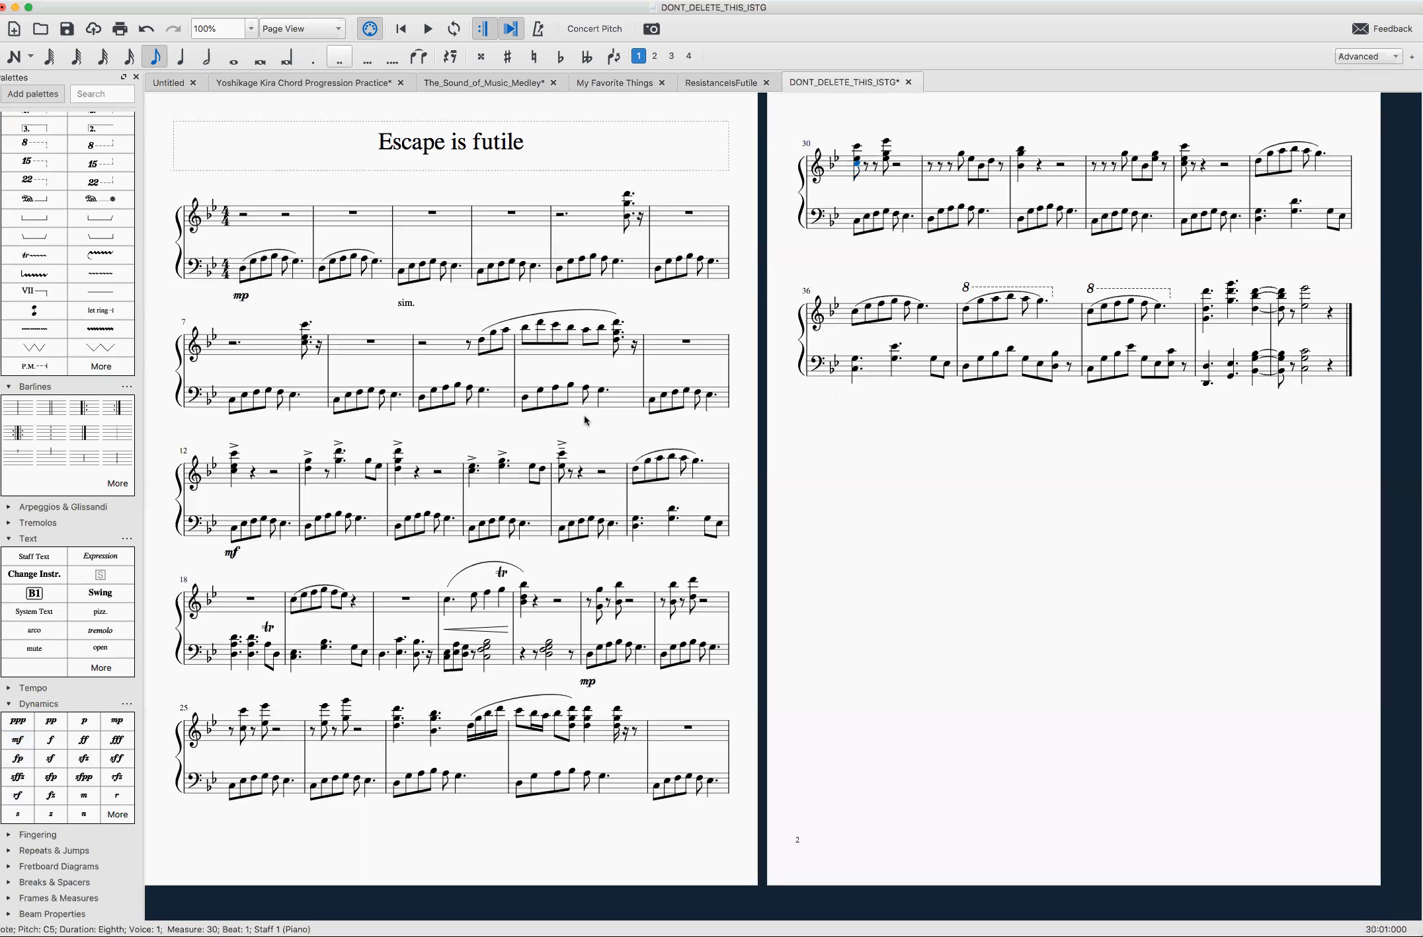
{"action": "left_click", "coordinate": [18, 740]}
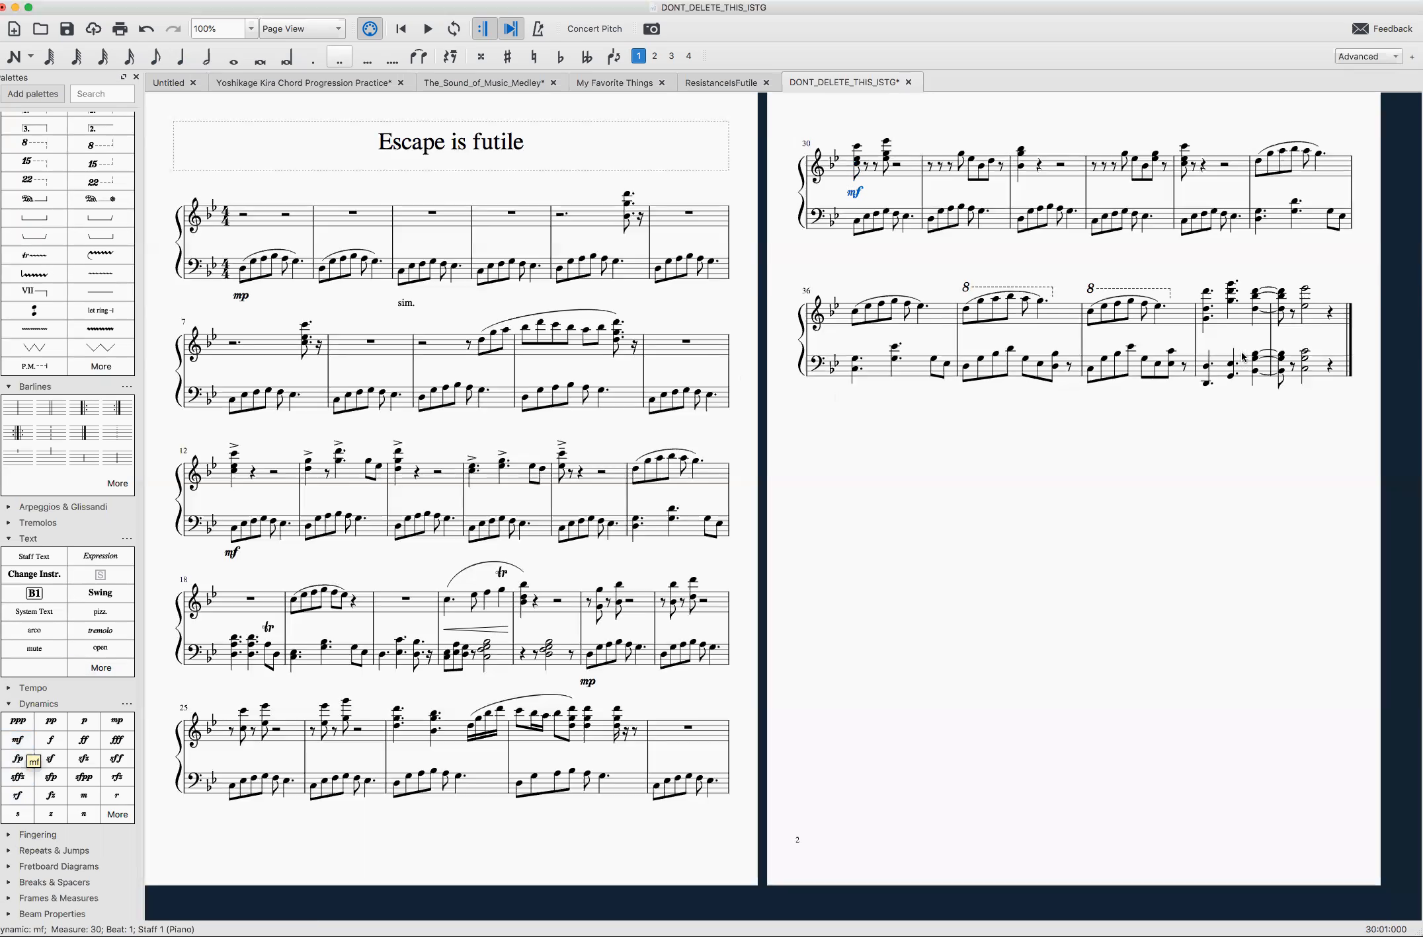
Add an mp dynamic to the first treble note of measure 36
{"action": "left_click", "coordinate": [851, 323]}
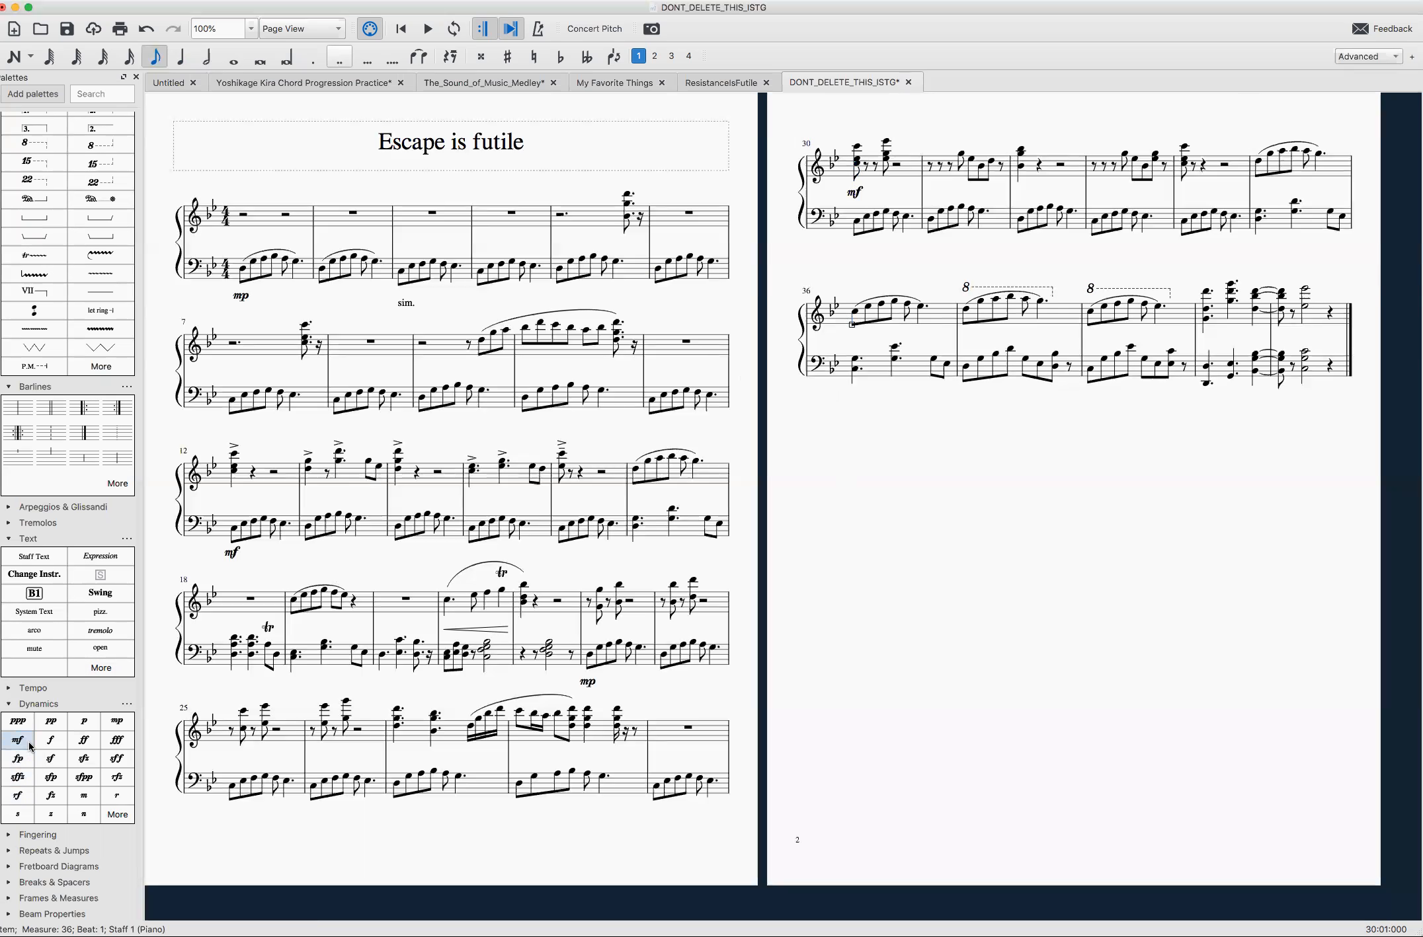
{"action": "left_click", "coordinate": [118, 724]}
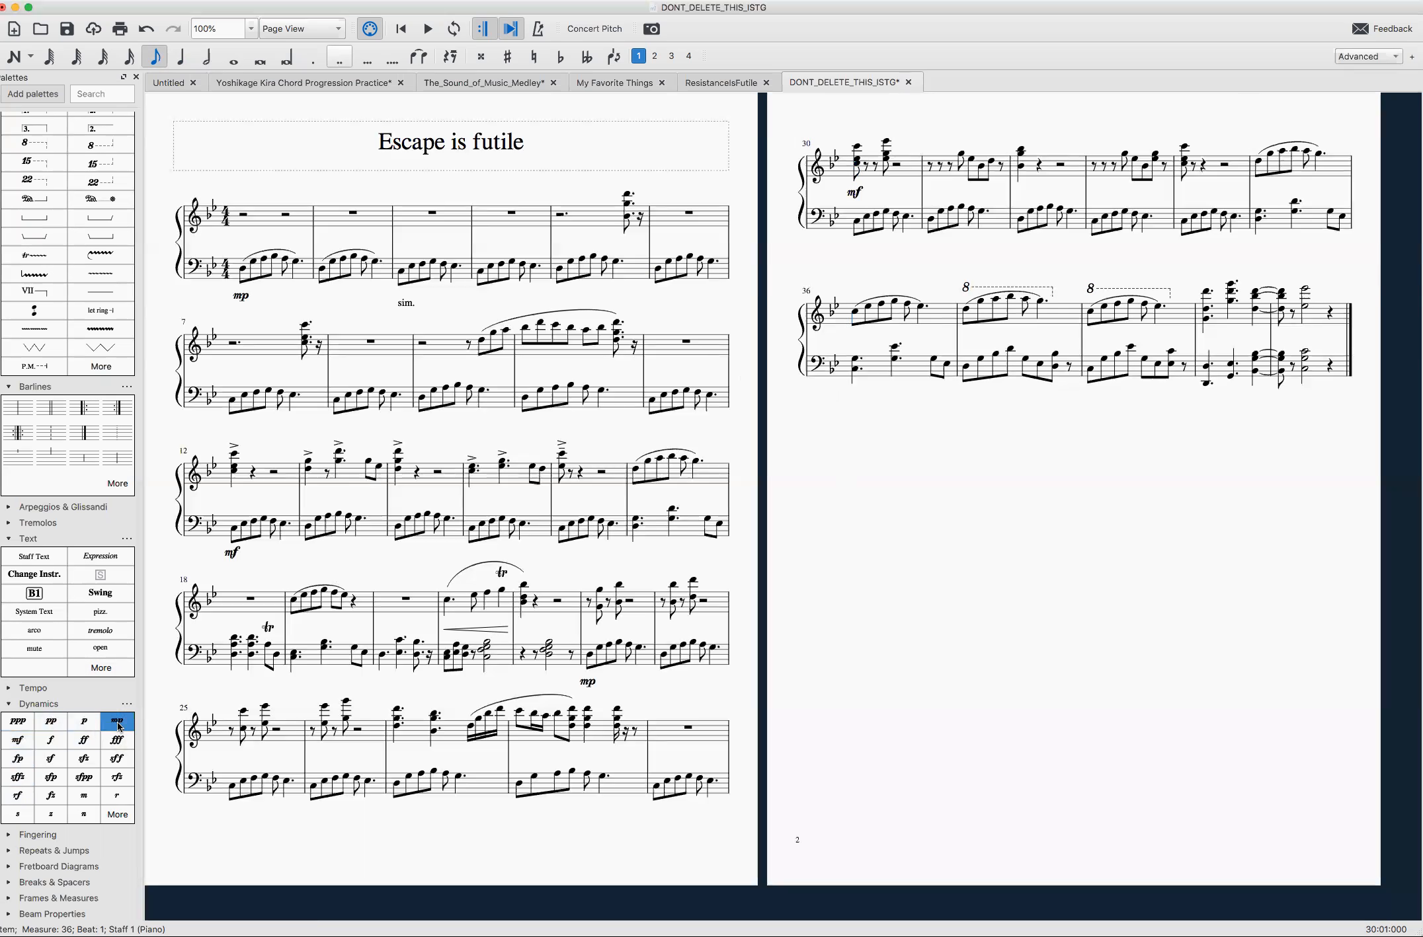
{"action": "left_click", "coordinate": [854, 314]}
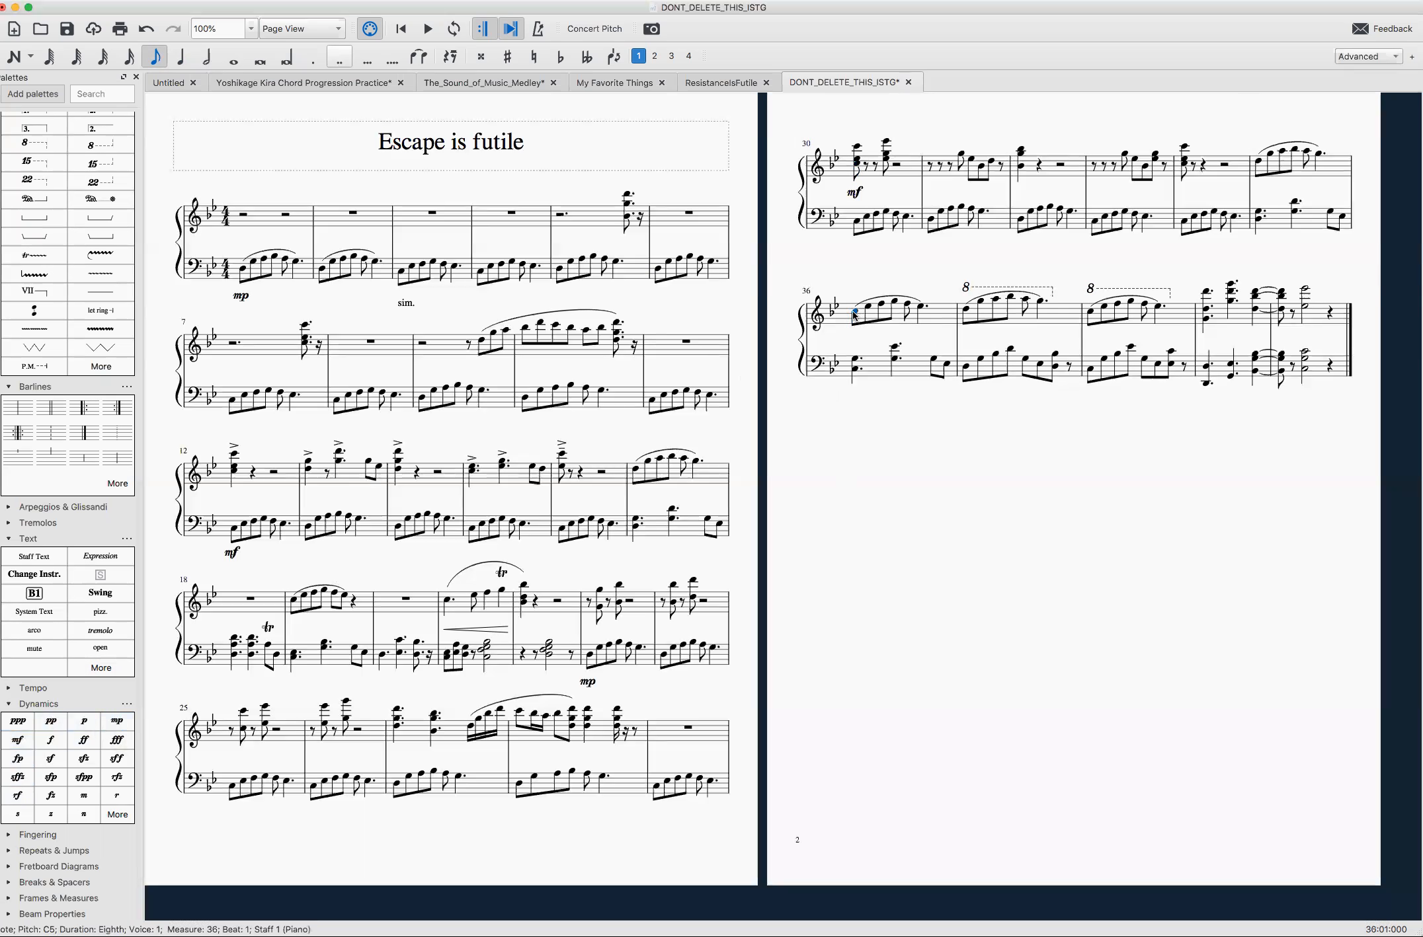
{"action": "left_click", "coordinate": [117, 722]}
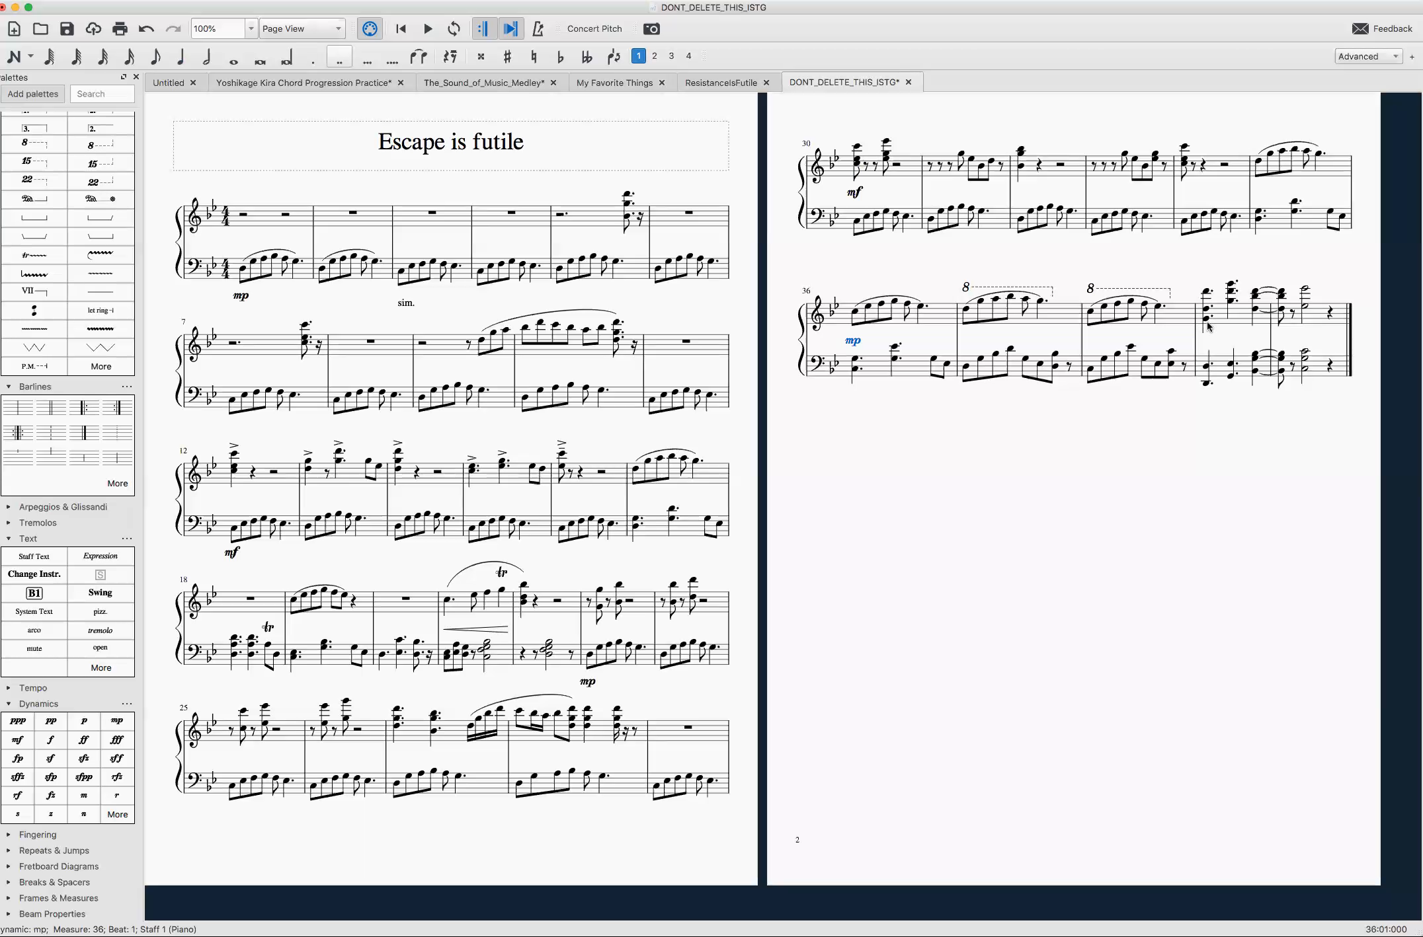
Add a separate crescendo hairpin under the treble staff in each of measures 37 and 38
{"action": "left_click", "coordinate": [965, 311]}
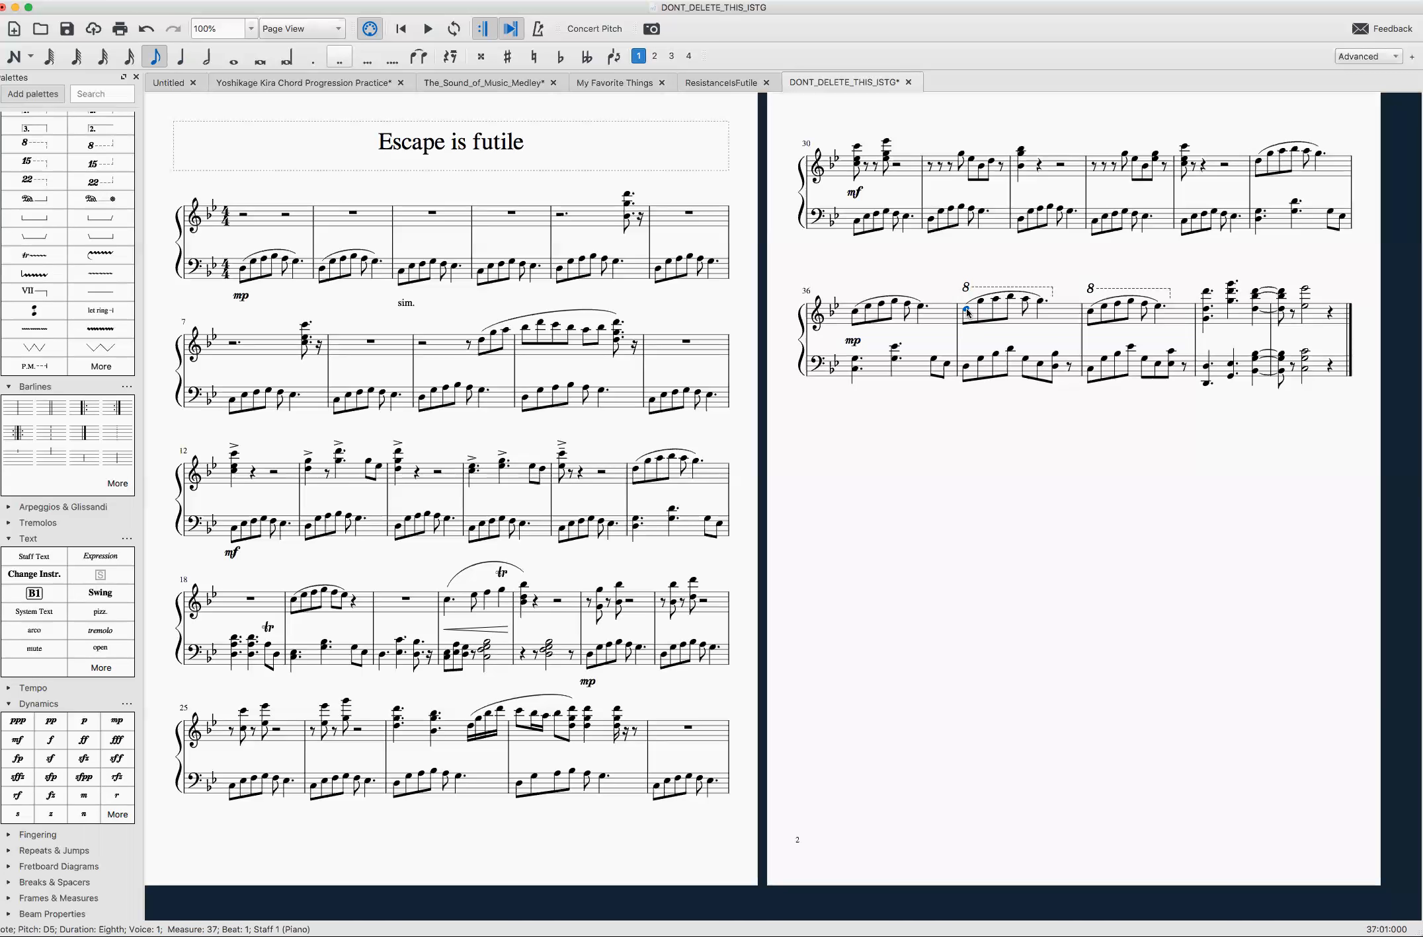
{"action": "left_click", "coordinate": [1002, 319]}
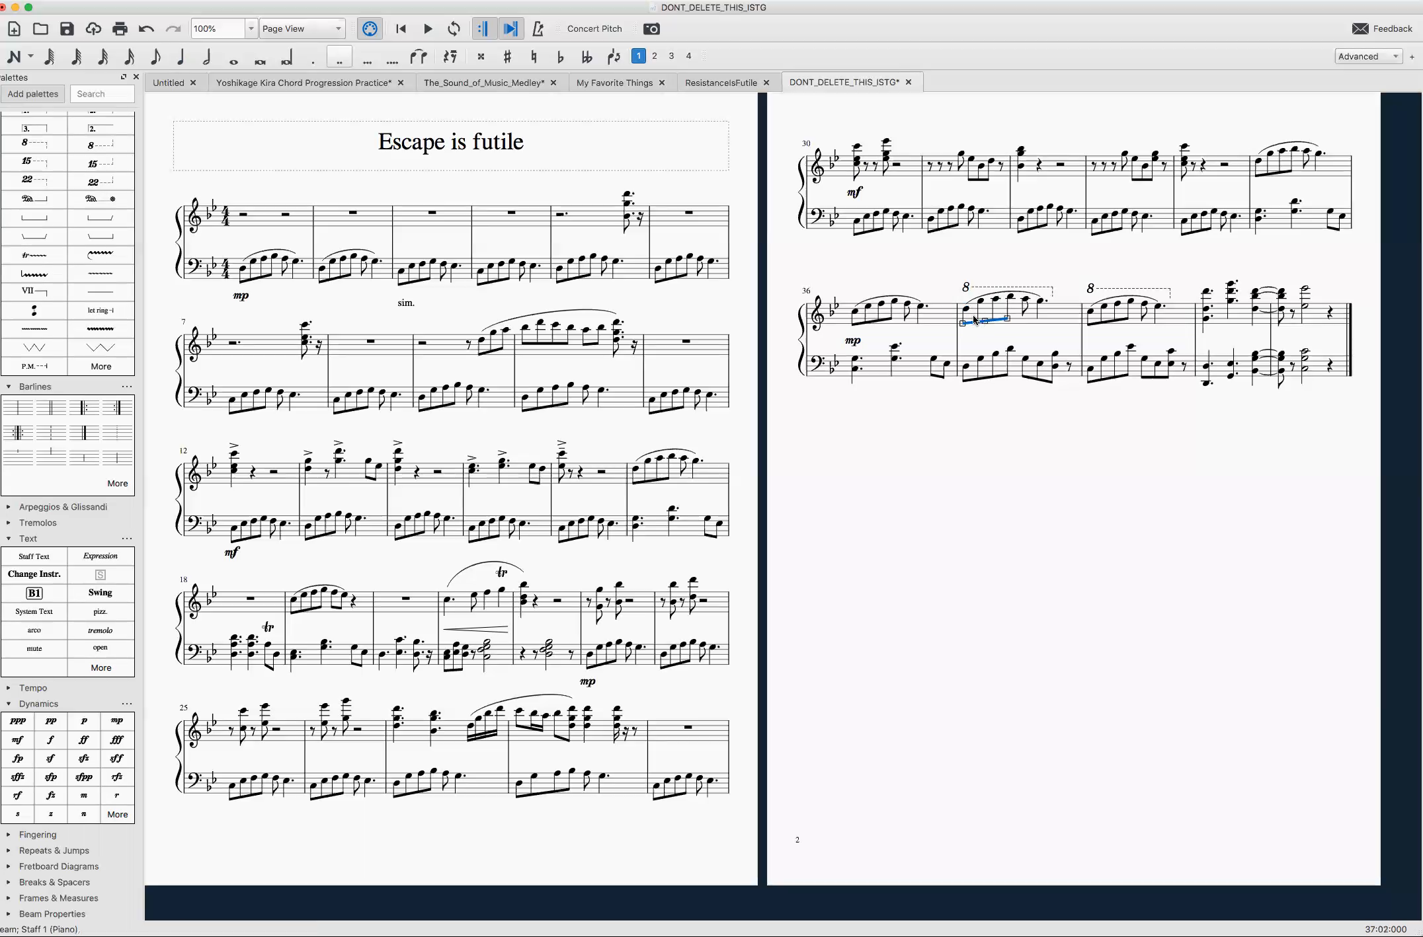
{"action": "left_click", "coordinate": [1036, 319]}
{"action": "scroll", "coordinate": [79, 529], "scroll_direction": "up", "scroll_amount": 5}
{"action": "left_click", "coordinate": [103, 289]}
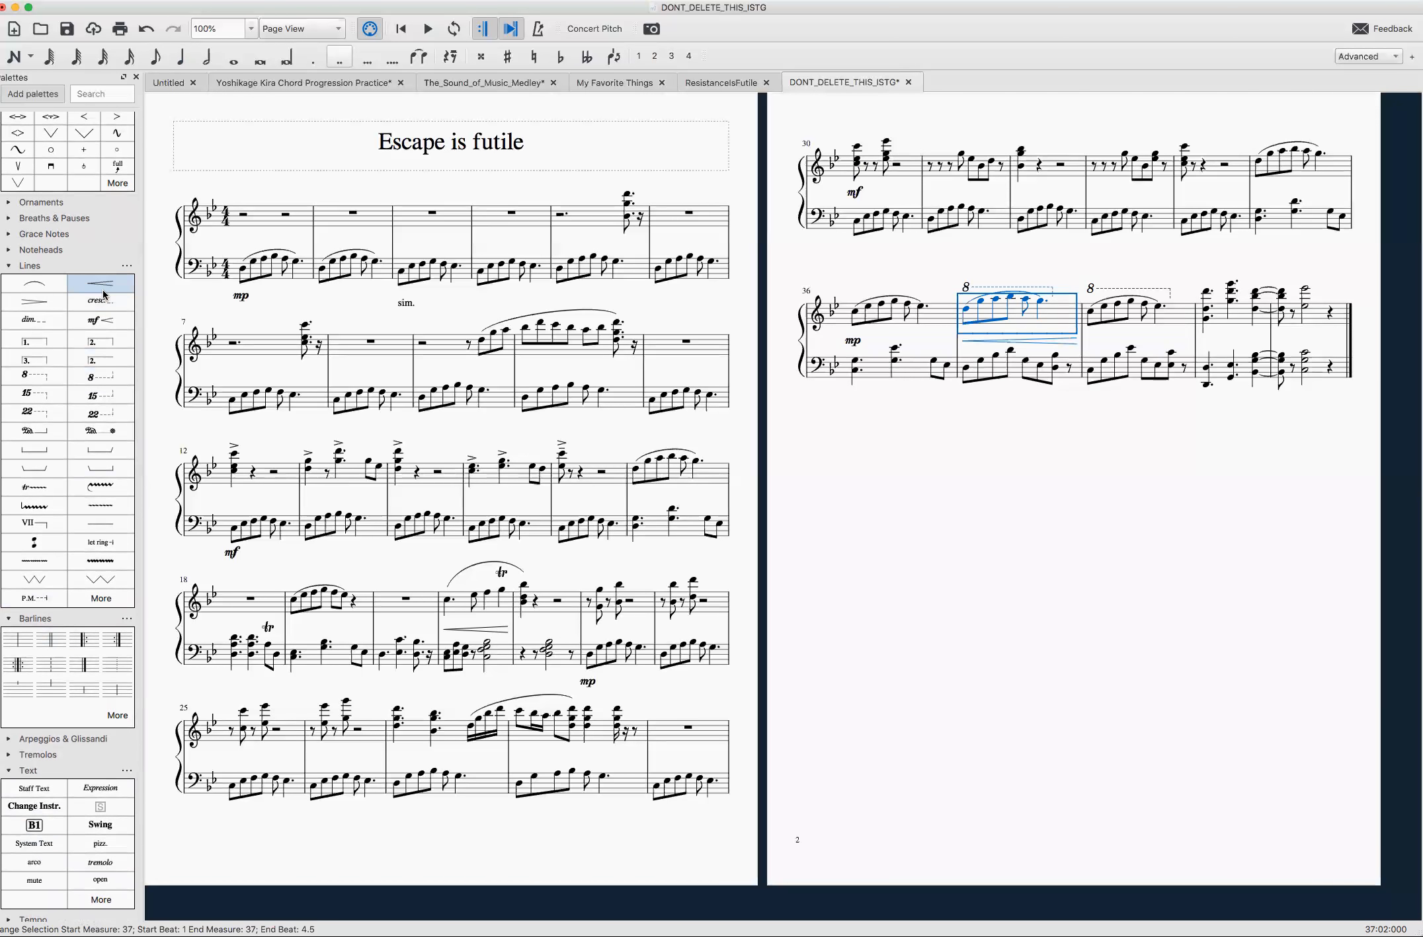
{"action": "left_click", "coordinate": [1142, 304]}
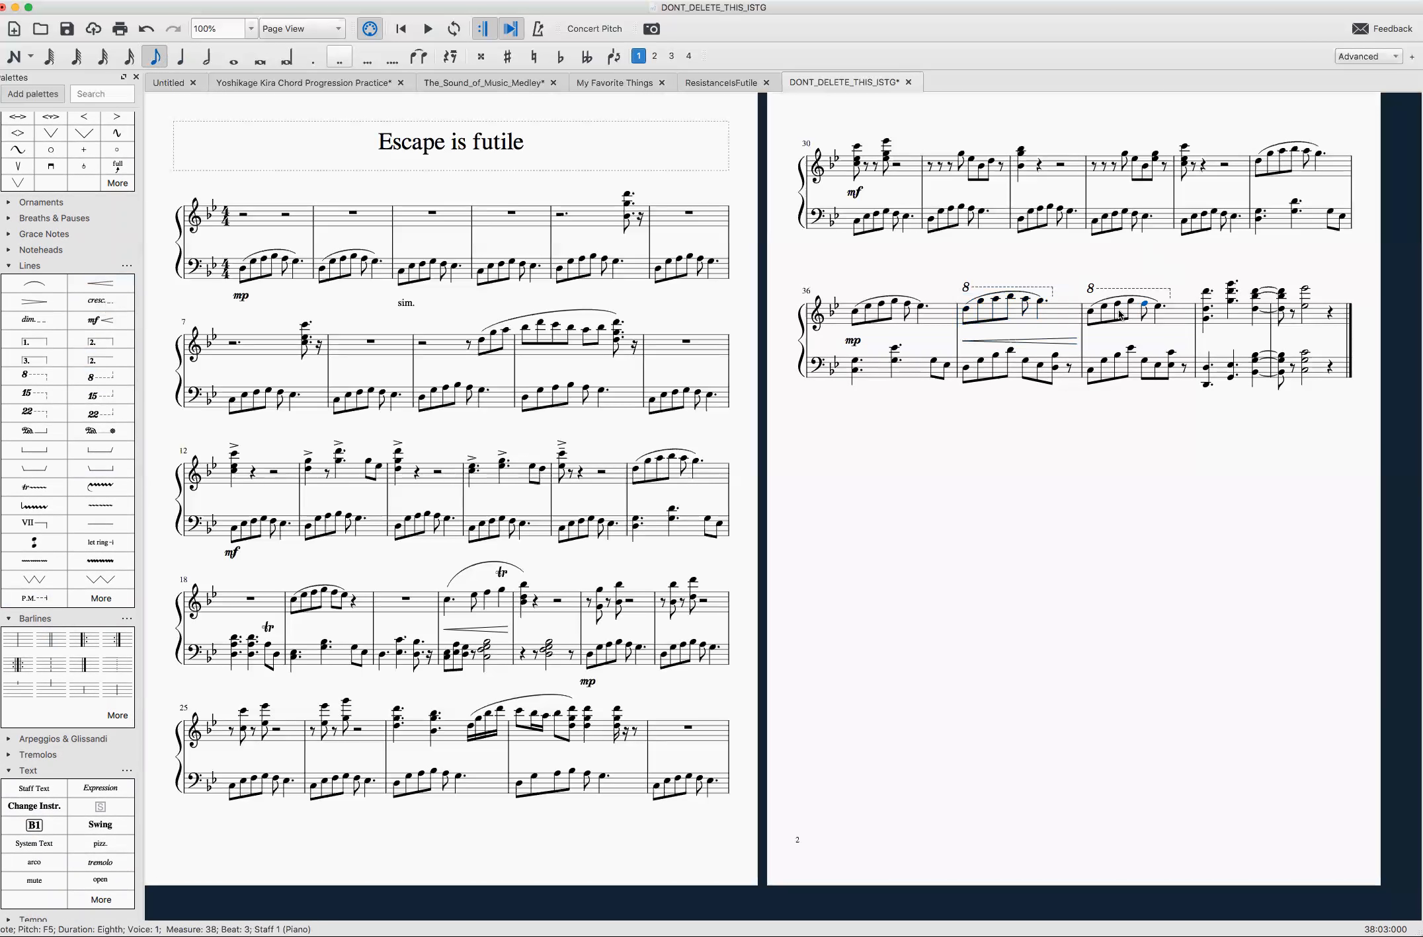
{"action": "left_click", "coordinate": [1120, 315]}
{"action": "left_click", "coordinate": [88, 288]}
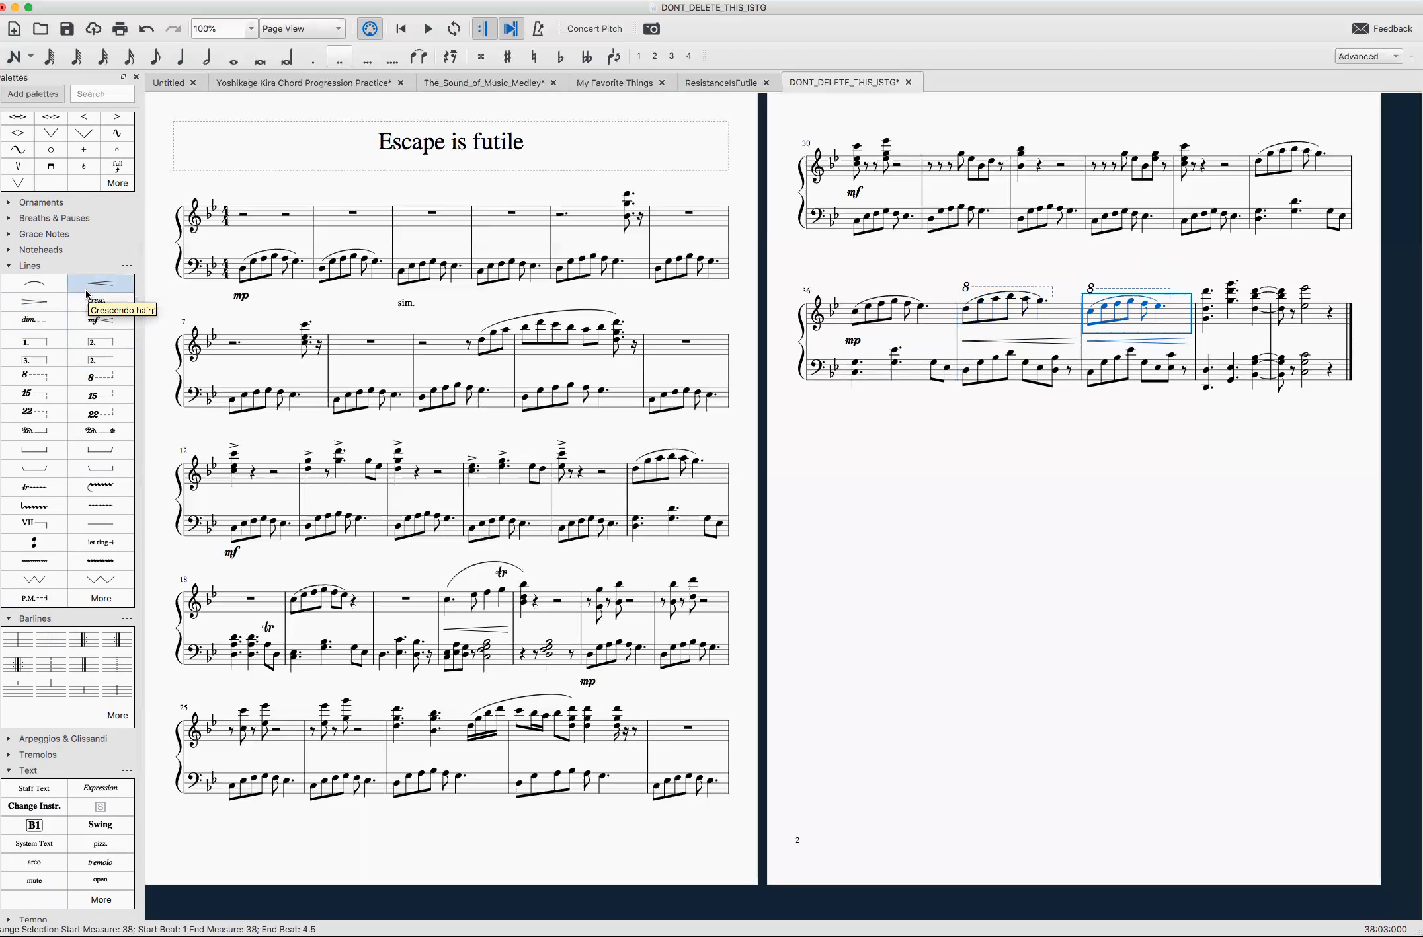
Try an mf crescendo line on the first treble chord of measure 39 and undo it
{"action": "left_click", "coordinate": [1205, 319]}
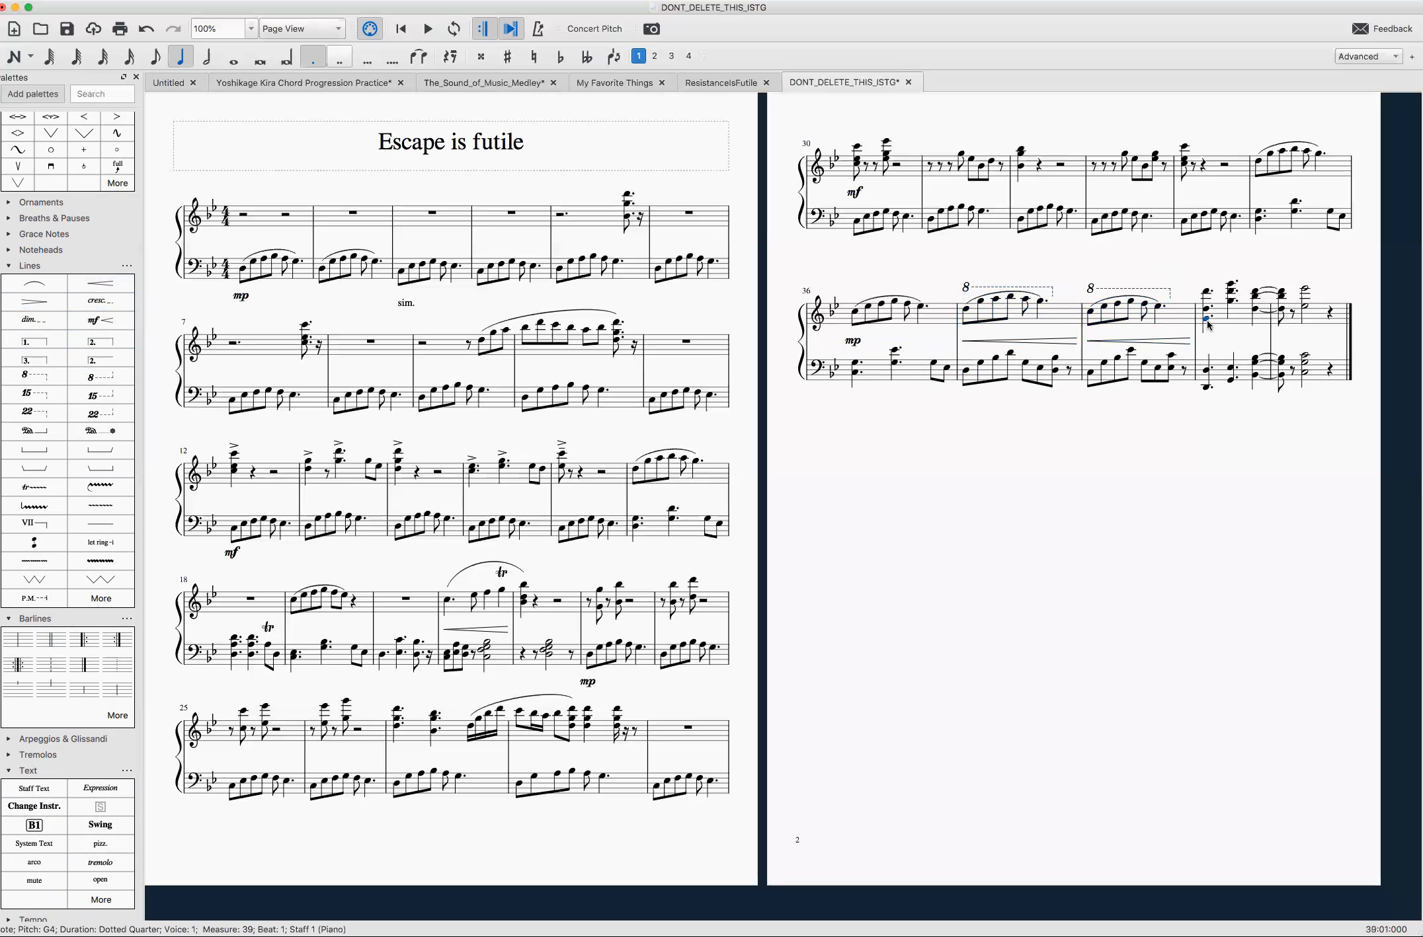
{"action": "left_click", "coordinate": [116, 323]}
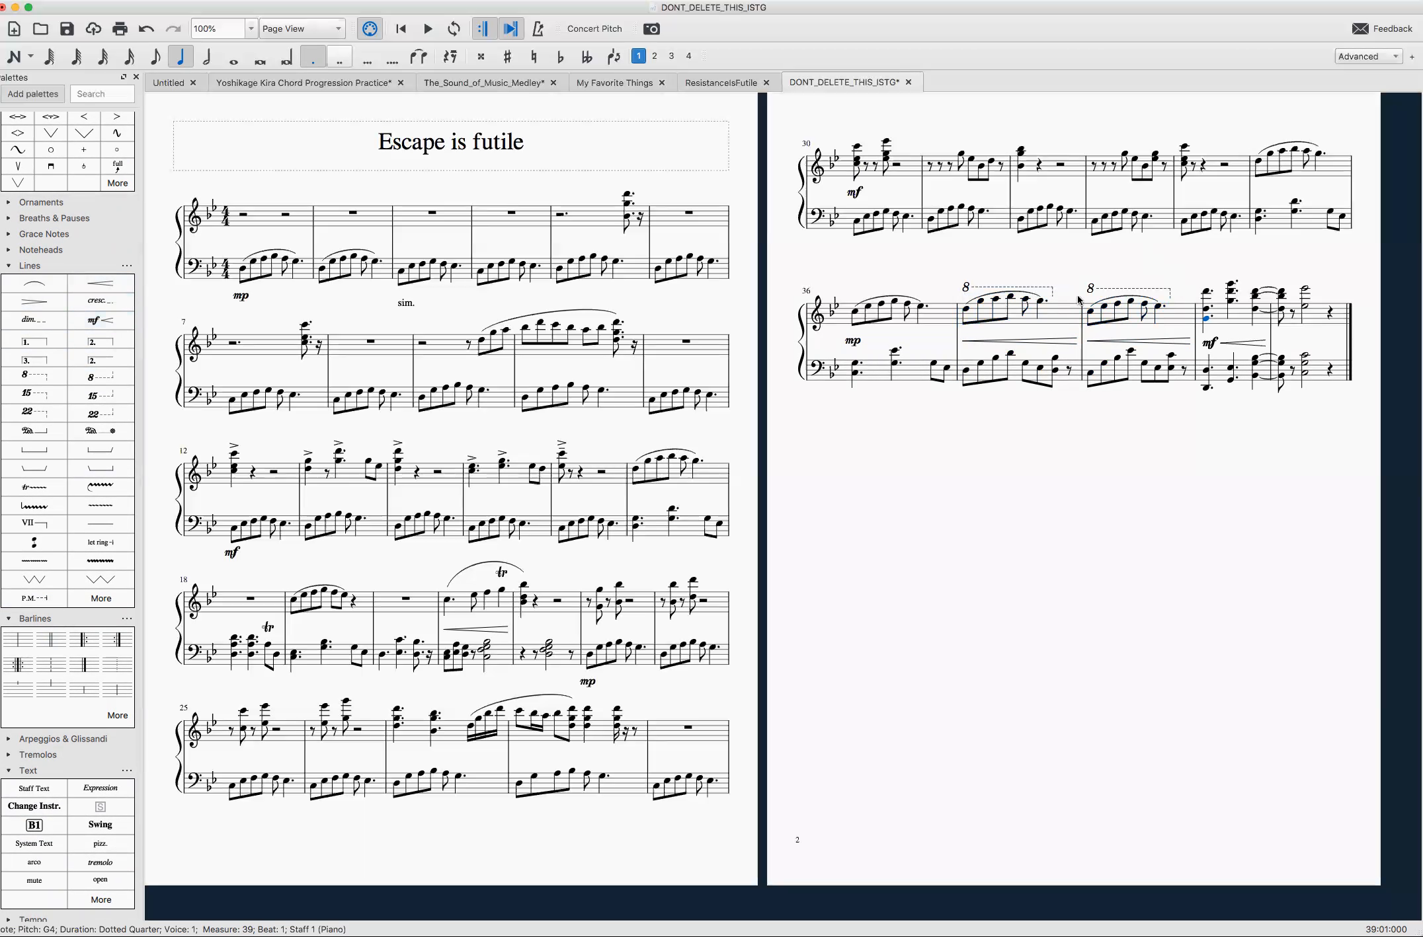
{"action": "key", "text": "super+z"}
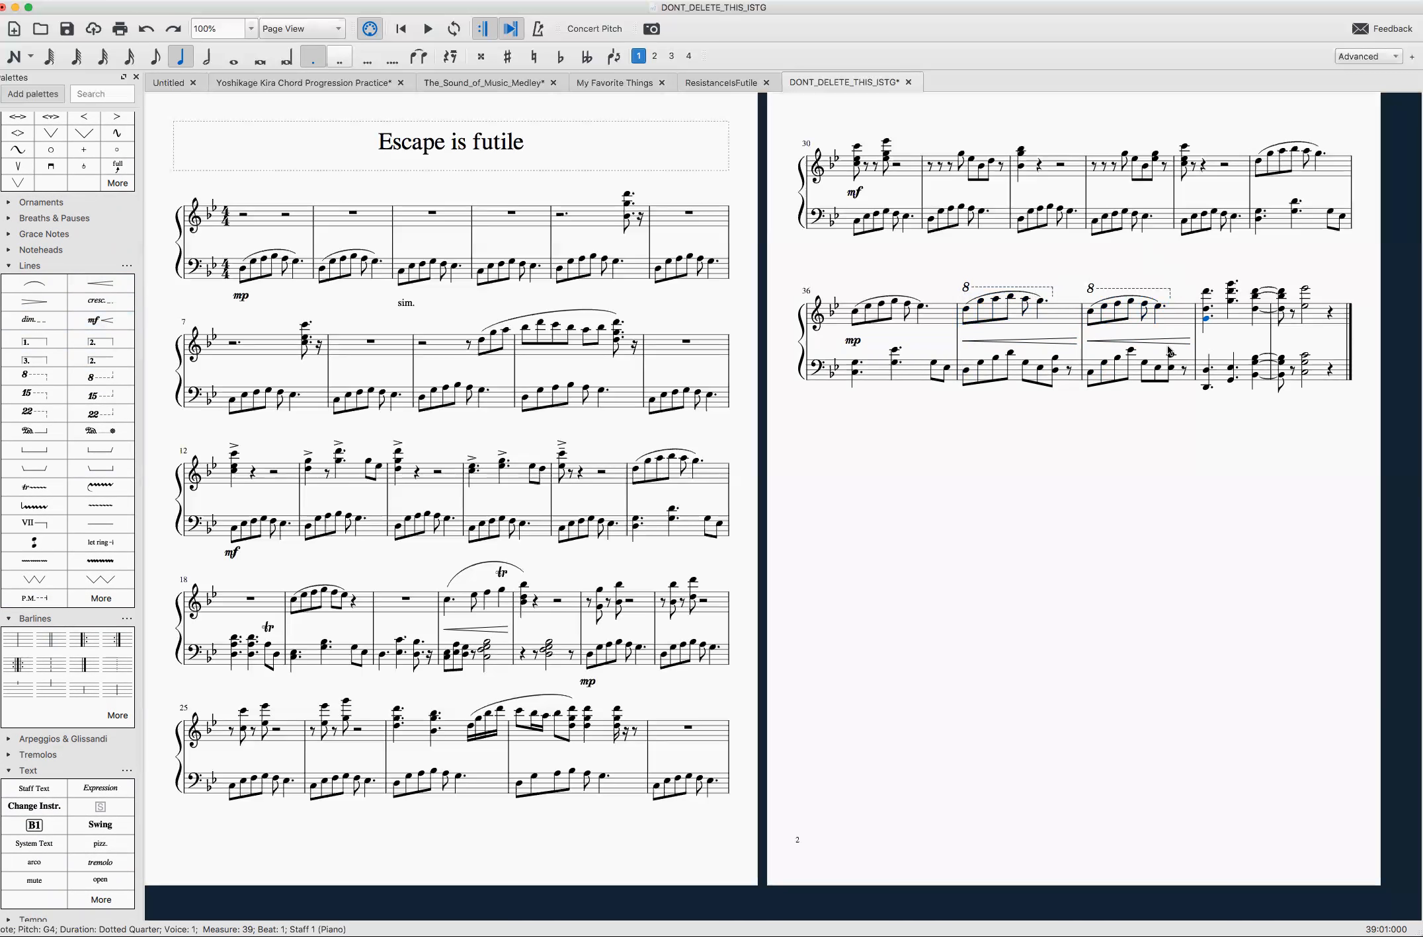
Add a plain mf dynamic to the first treble chord of measure 39
{"action": "scroll", "coordinate": [43, 538], "scroll_direction": "down", "scroll_amount": 3}
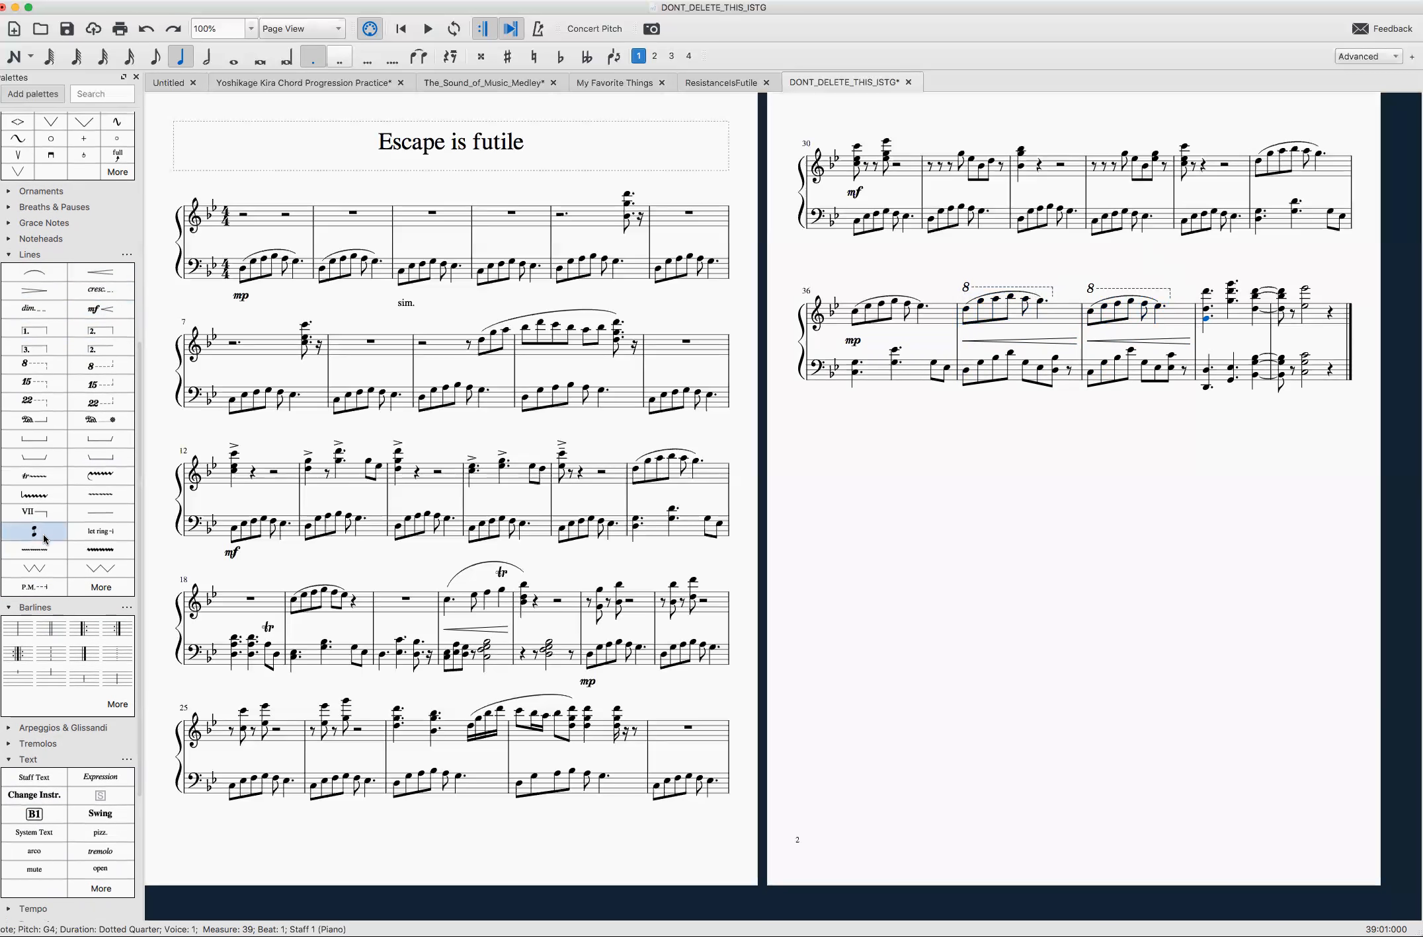
{"action": "scroll", "coordinate": [44, 538], "scroll_direction": "down", "scroll_amount": 5}
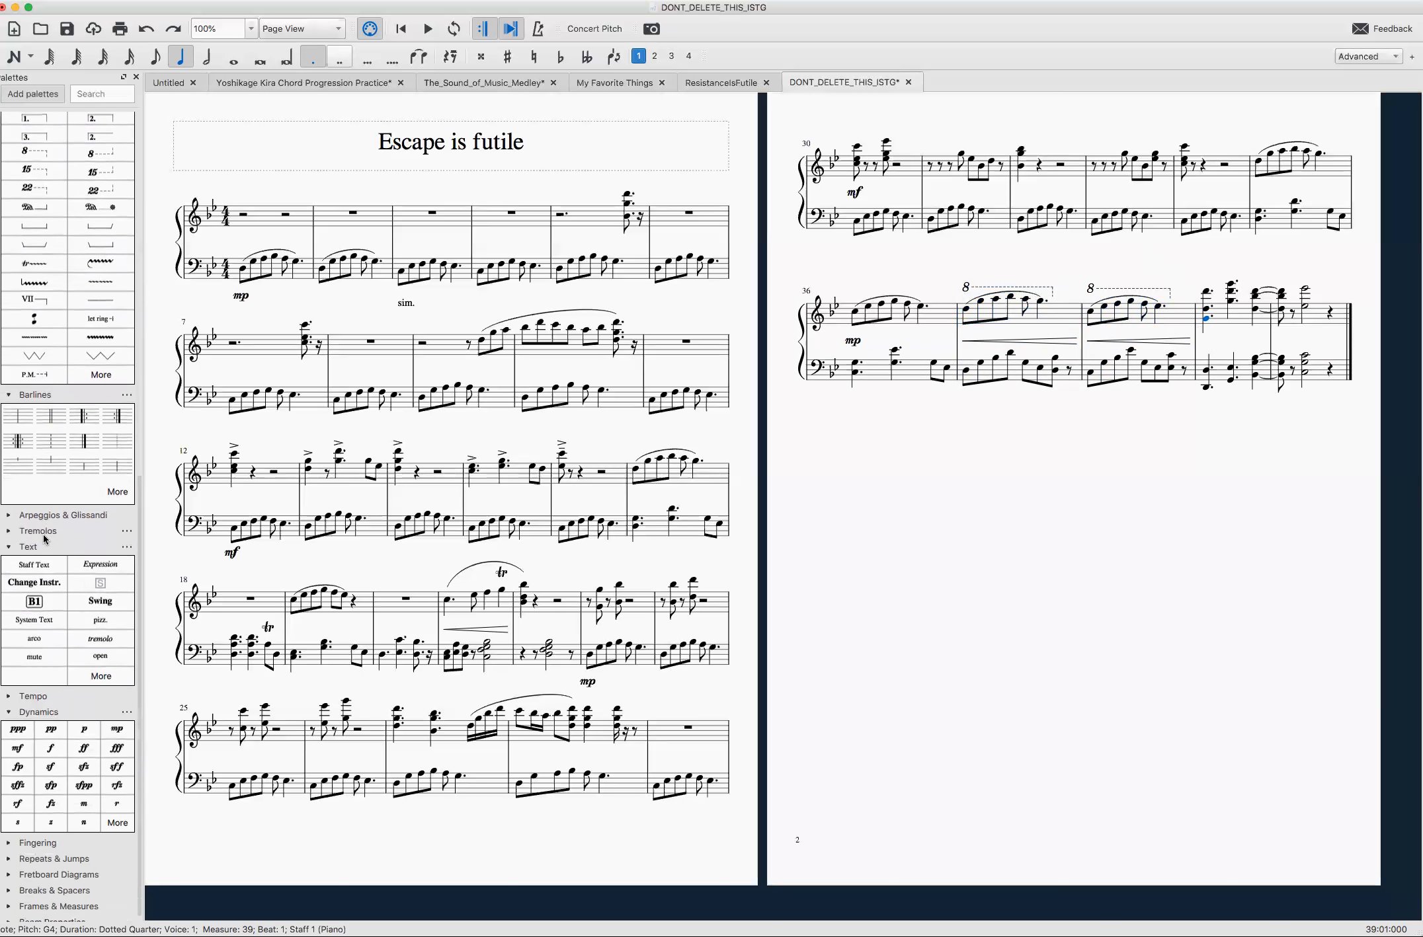
{"action": "left_click", "coordinate": [33, 742]}
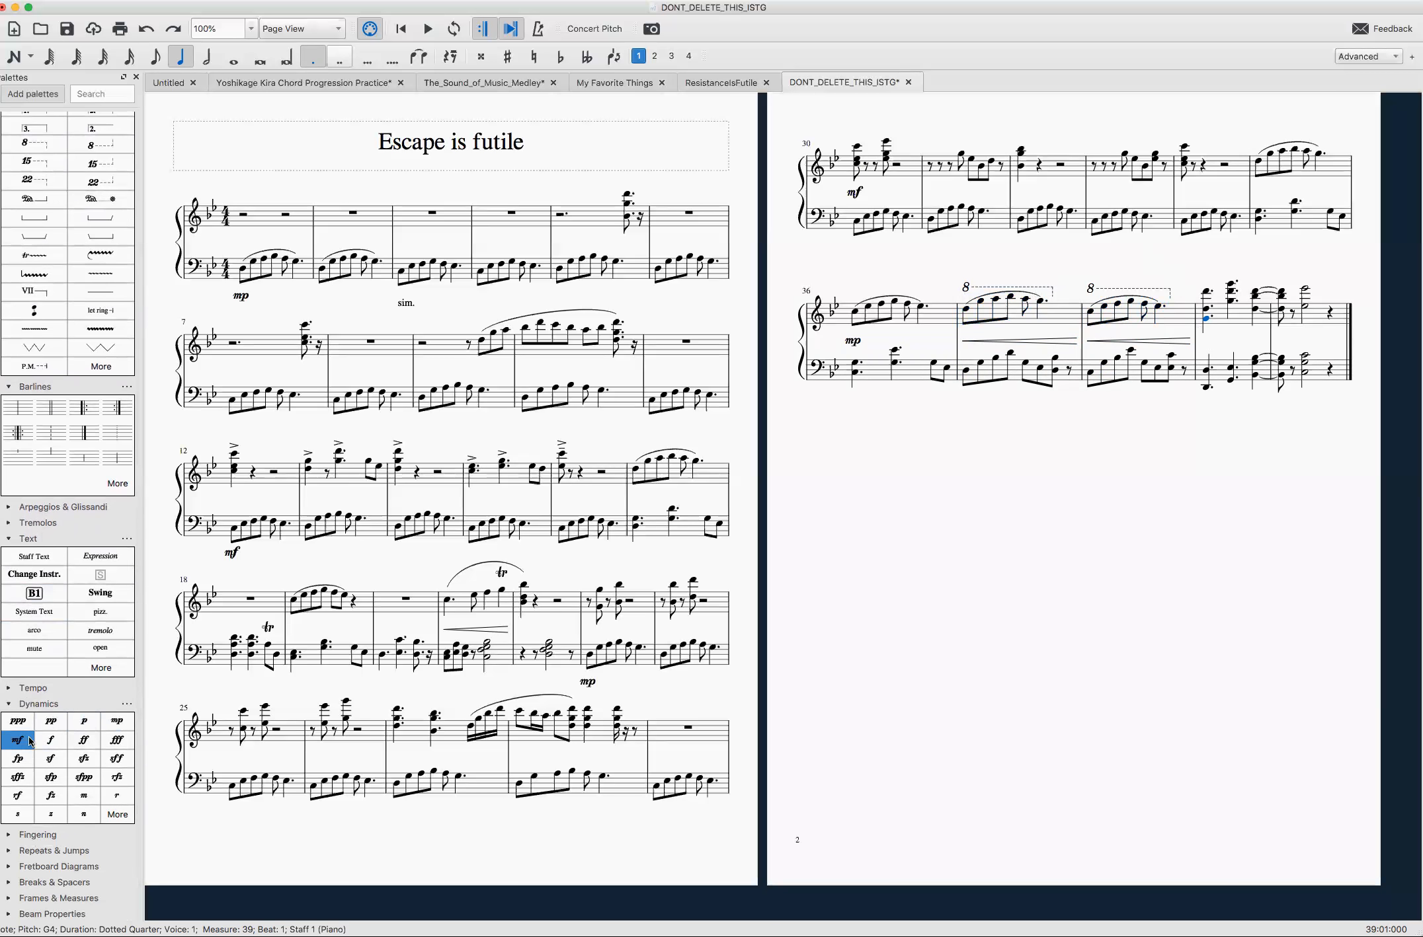
Add a decrescendo hairpin under the treble staff across the final measure
{"action": "left_click", "coordinate": [1230, 300]}
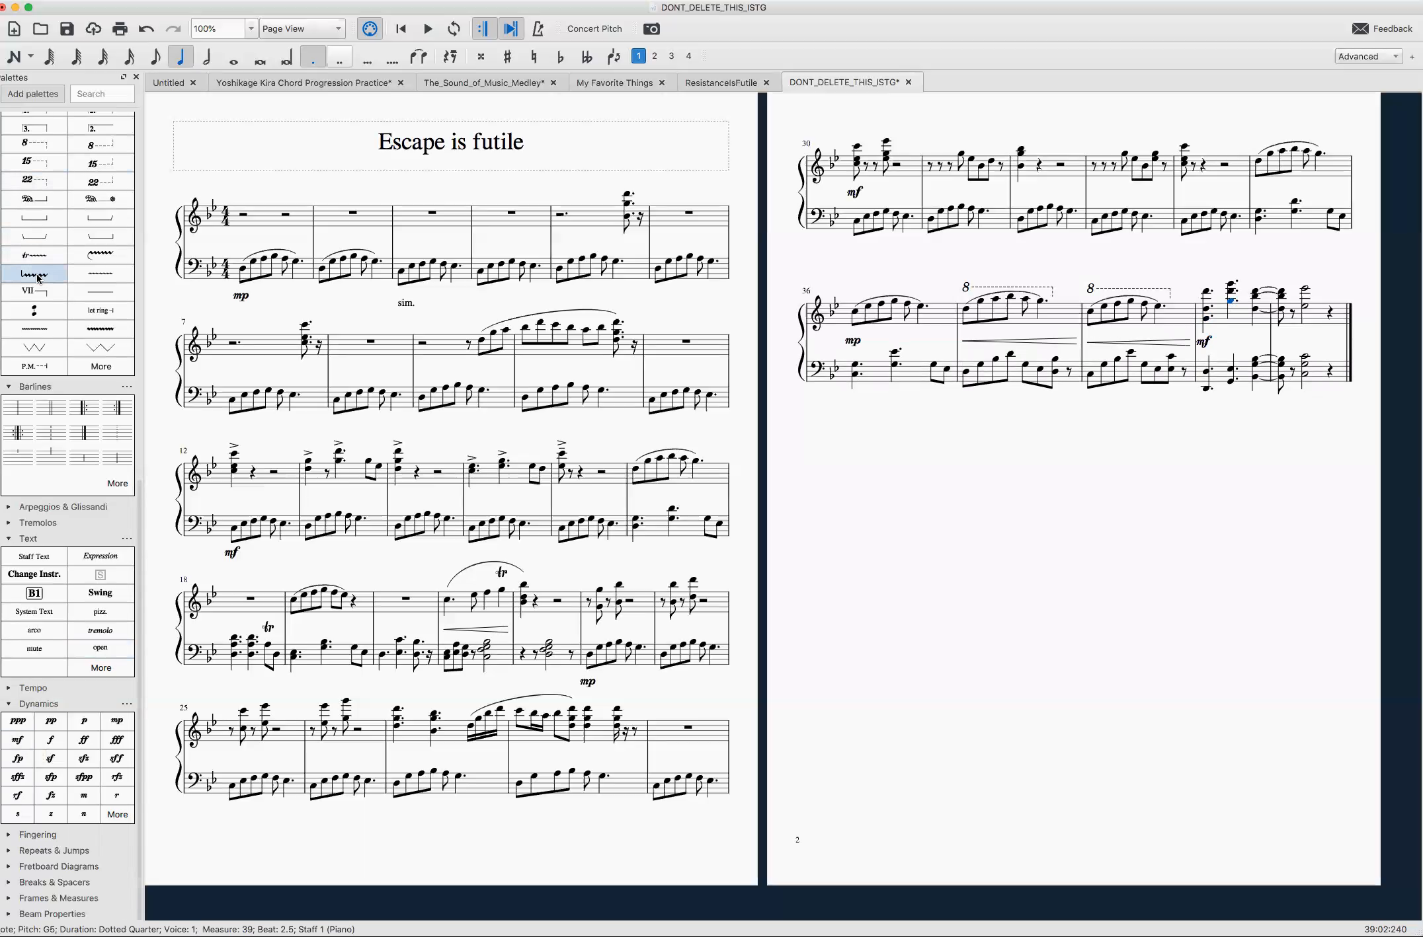
{"action": "scroll", "coordinate": [38, 279], "scroll_direction": "up", "scroll_amount": 5}
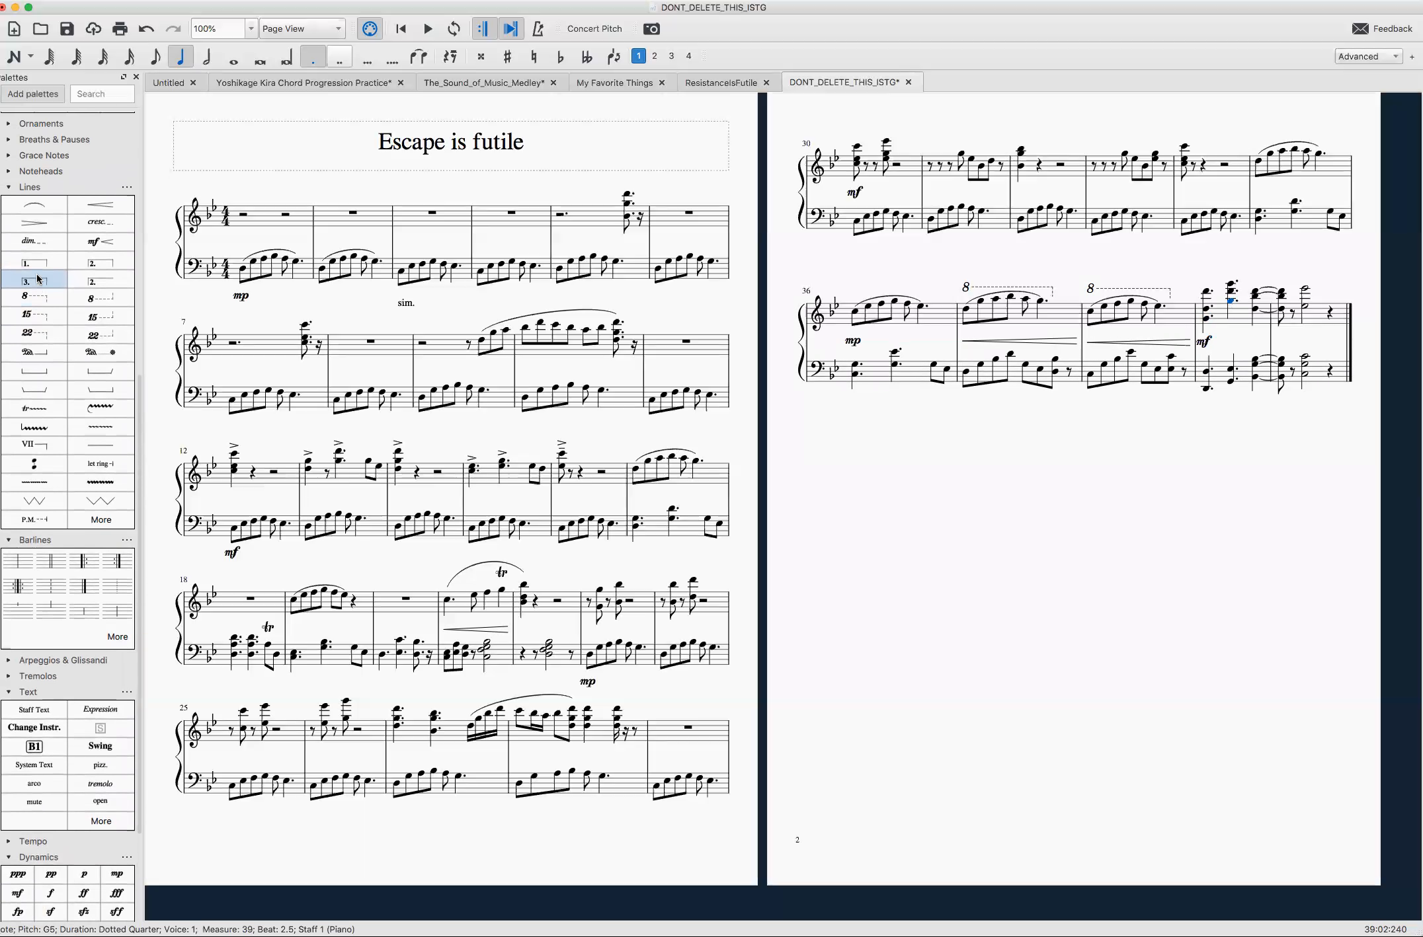
{"action": "left_click", "coordinate": [1320, 322]}
{"action": "left_click", "coordinate": [52, 238]}
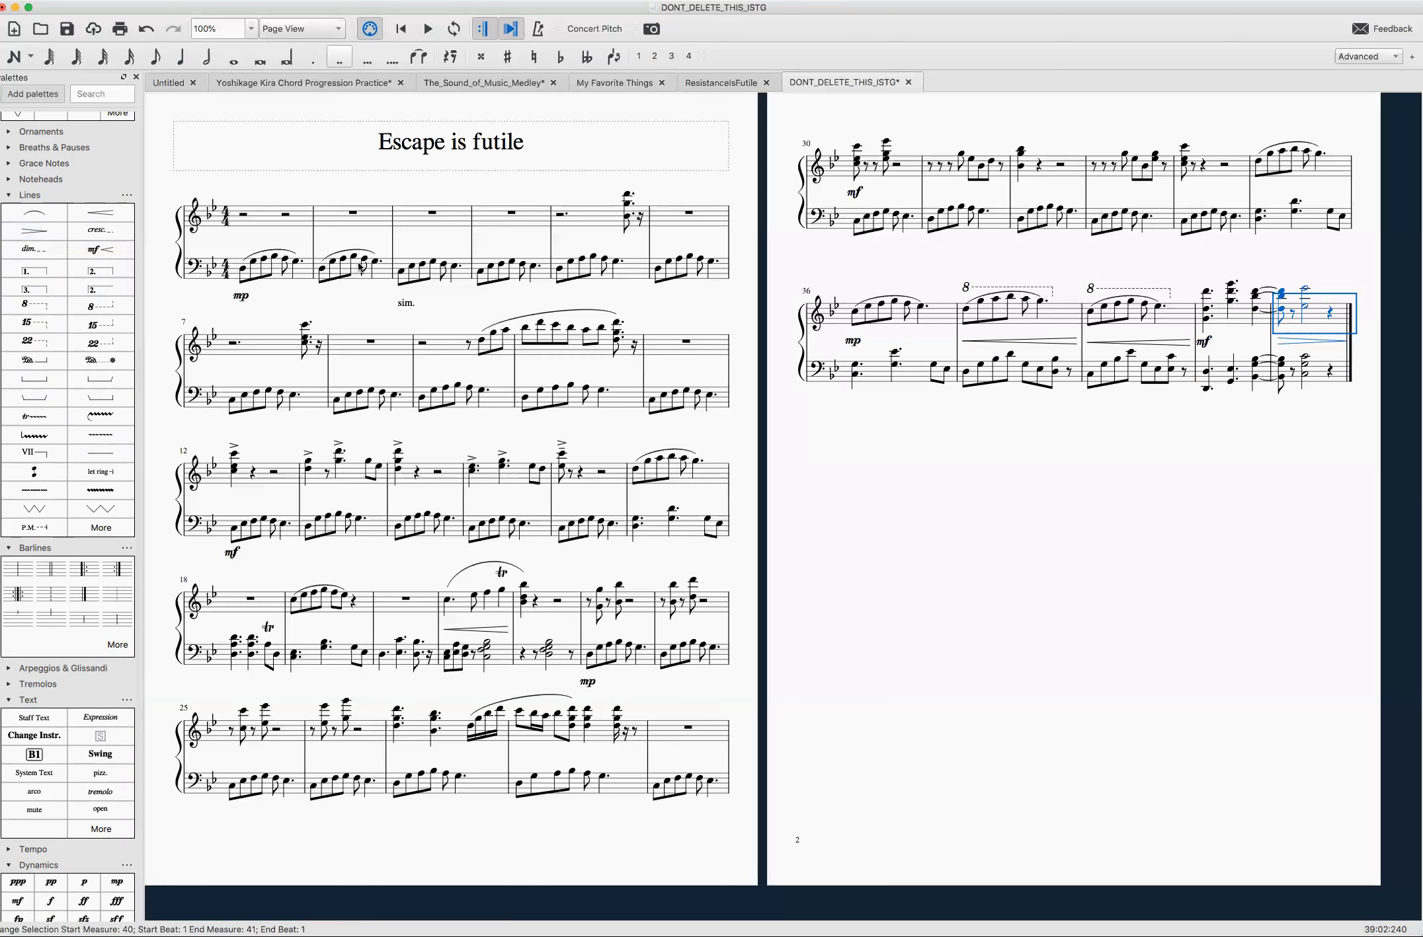
Add fingerings 5, 3, 2 and 1 in order to the first four bass notes of measure 1
{"action": "scroll", "coordinate": [360, 266], "scroll_direction": "up", "scroll_amount": 10}
{"action": "scroll", "coordinate": [360, 267], "scroll_direction": "down", "scroll_amount": 12}
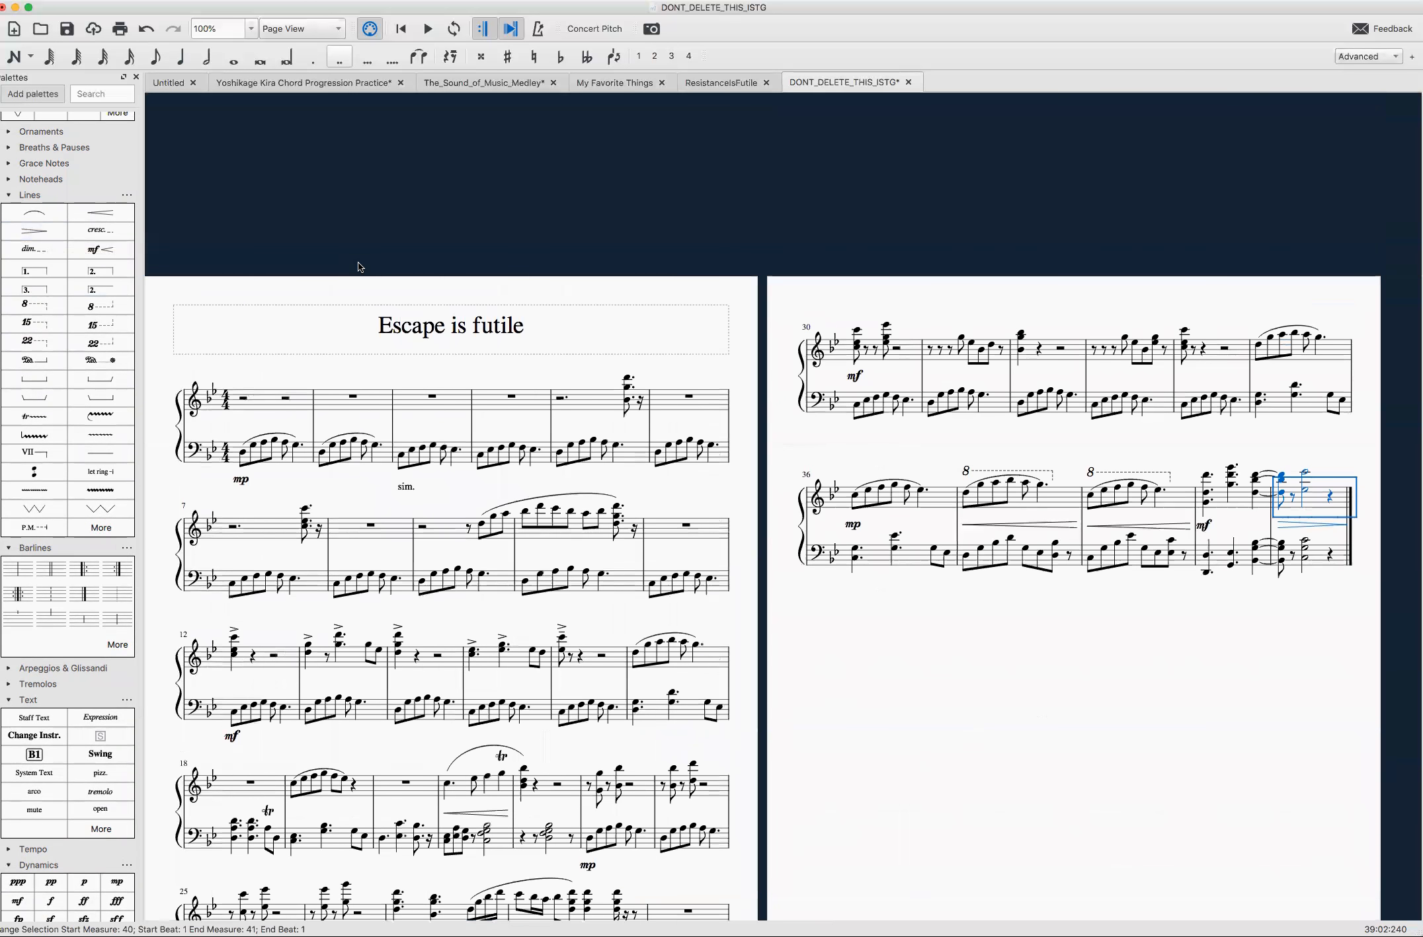
{"action": "scroll", "coordinate": [360, 267], "scroll_direction": "up", "scroll_amount": 3}
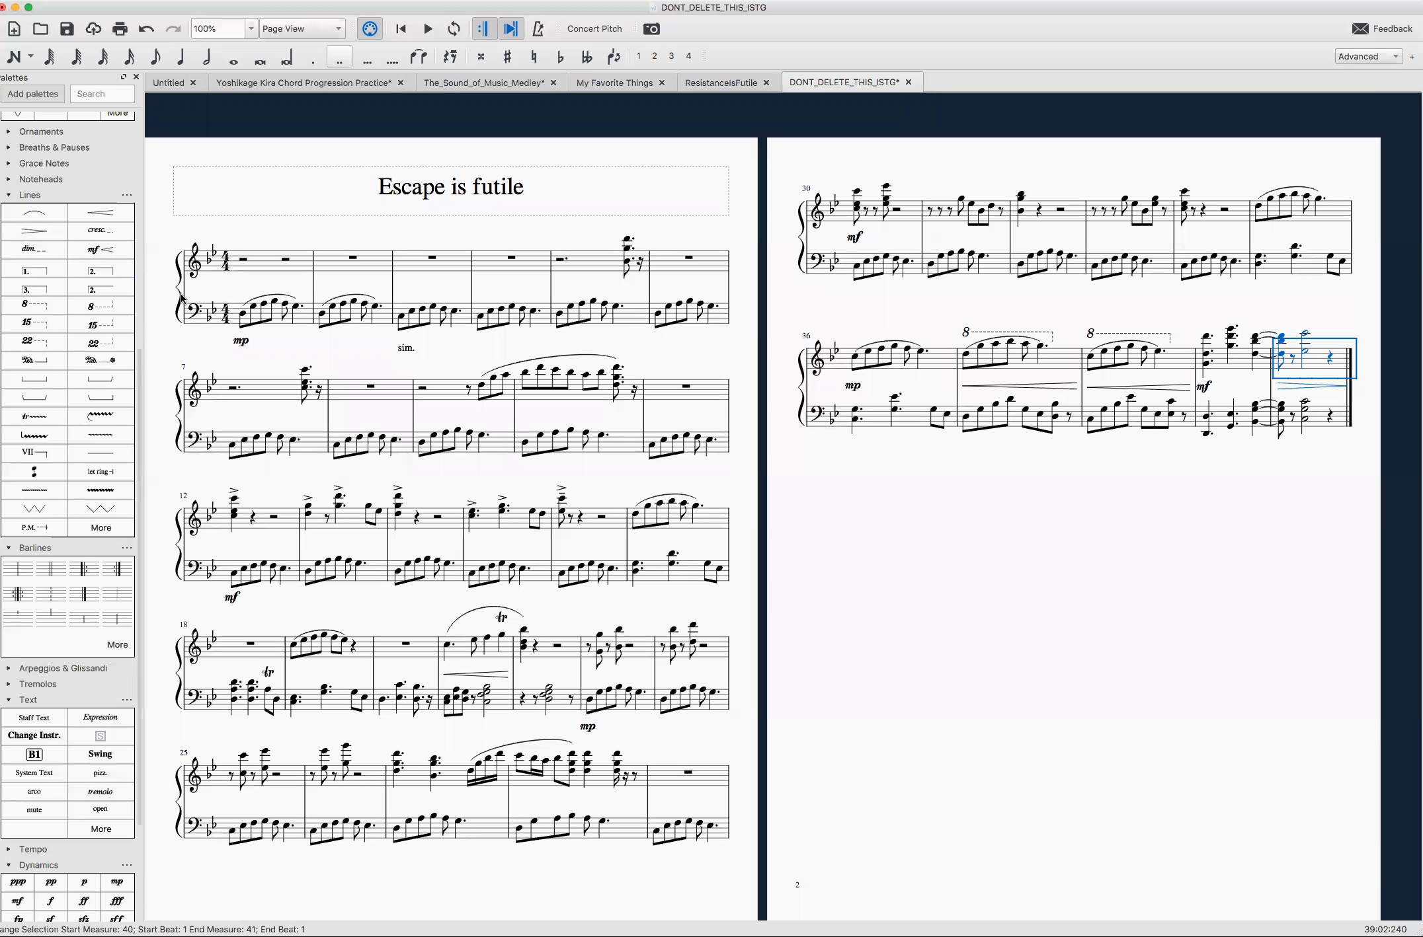
{"action": "left_click", "coordinate": [242, 314]}
{"action": "scroll", "coordinate": [54, 633], "scroll_direction": "down", "scroll_amount": 5}
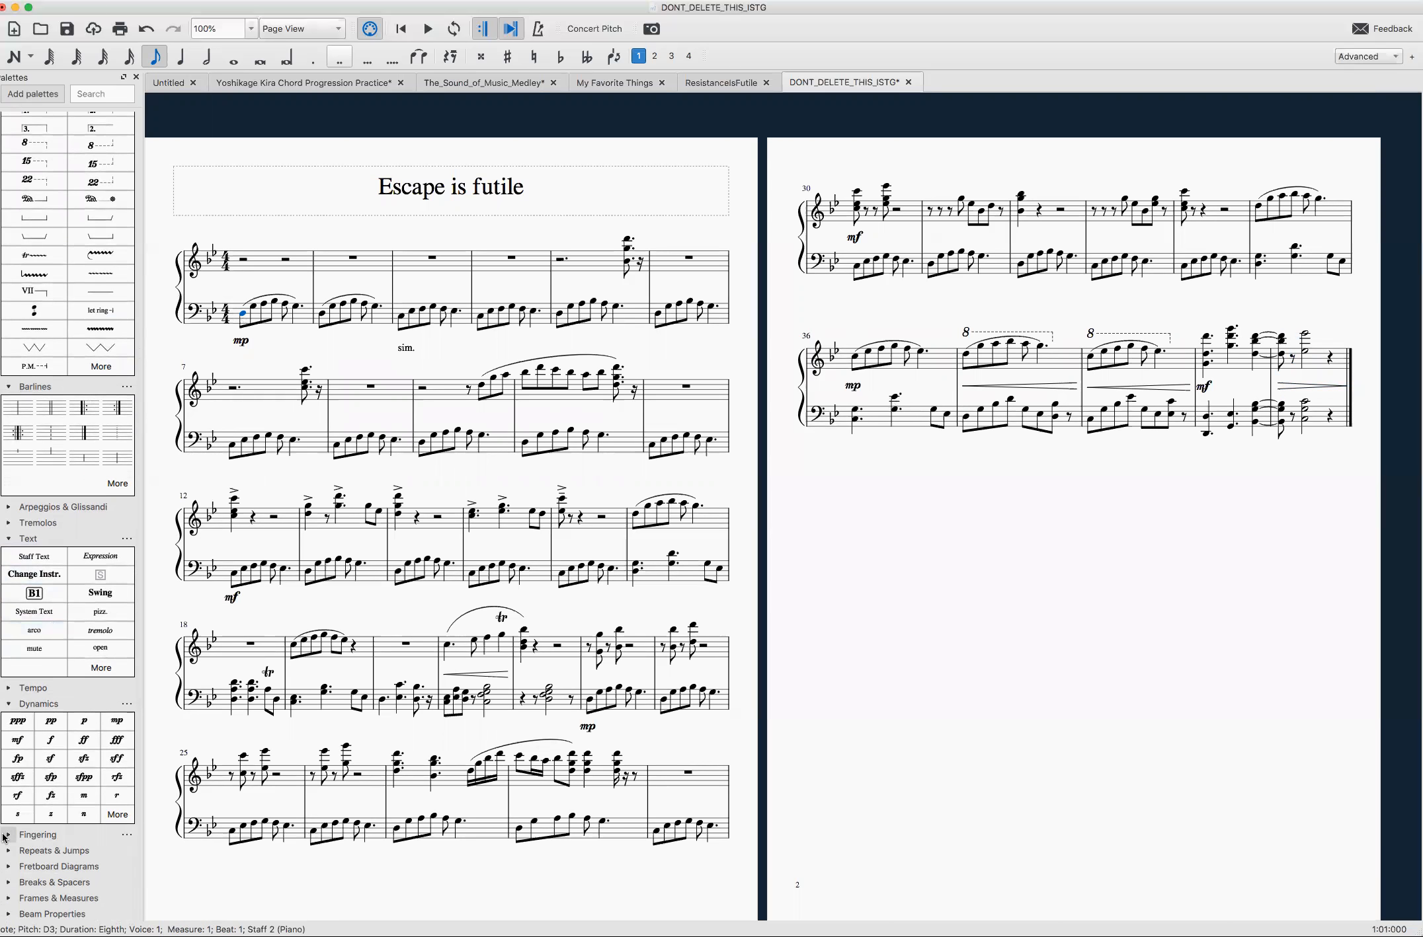
{"action": "left_click", "coordinate": [4, 837]}
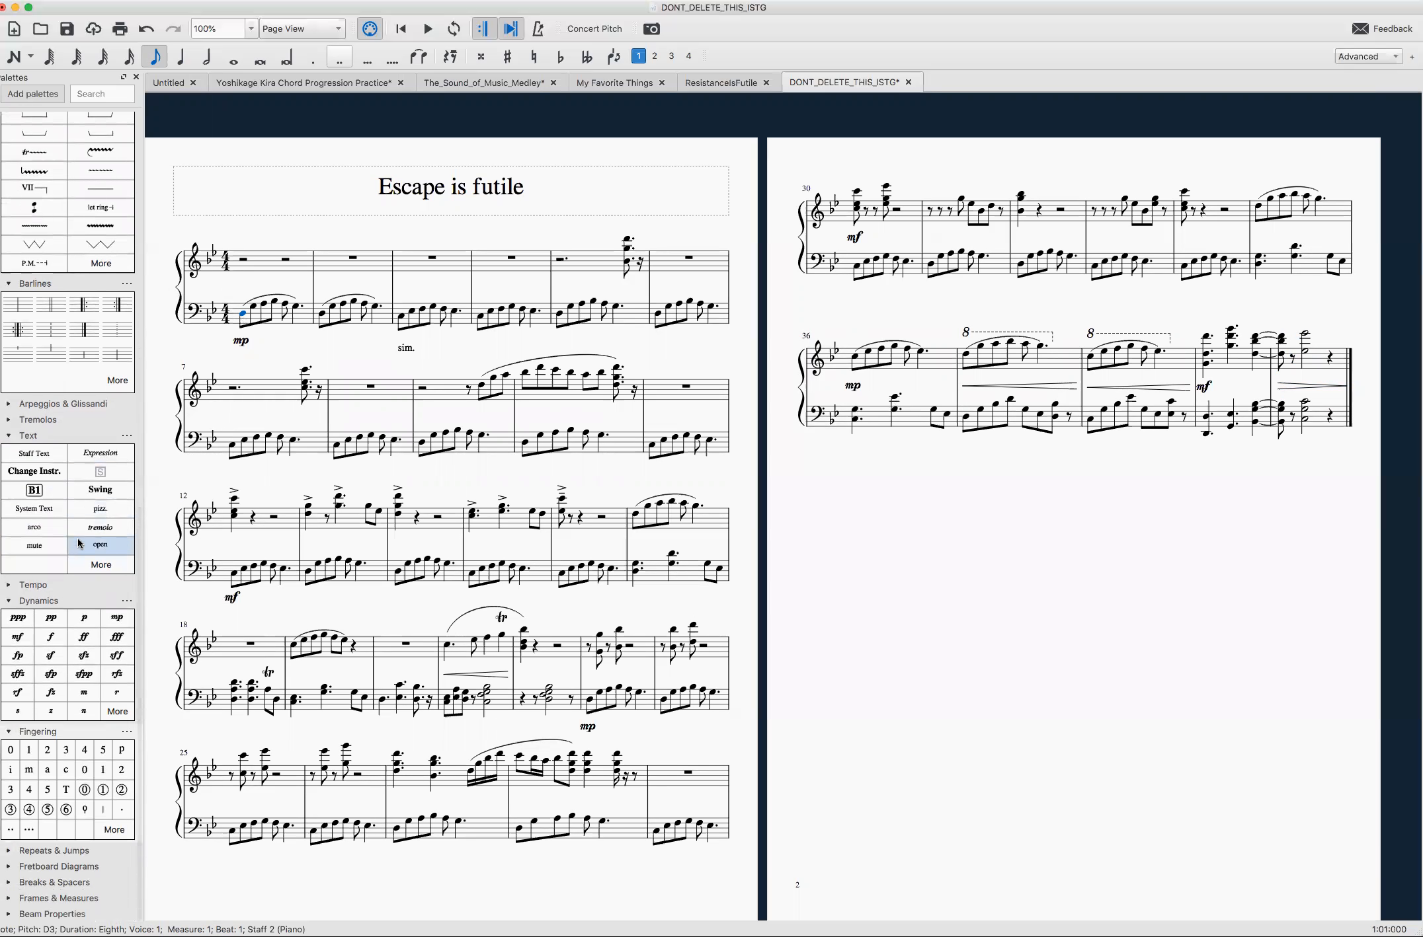
{"action": "left_click", "coordinate": [103, 752]}
{"action": "key", "text": "Right"}
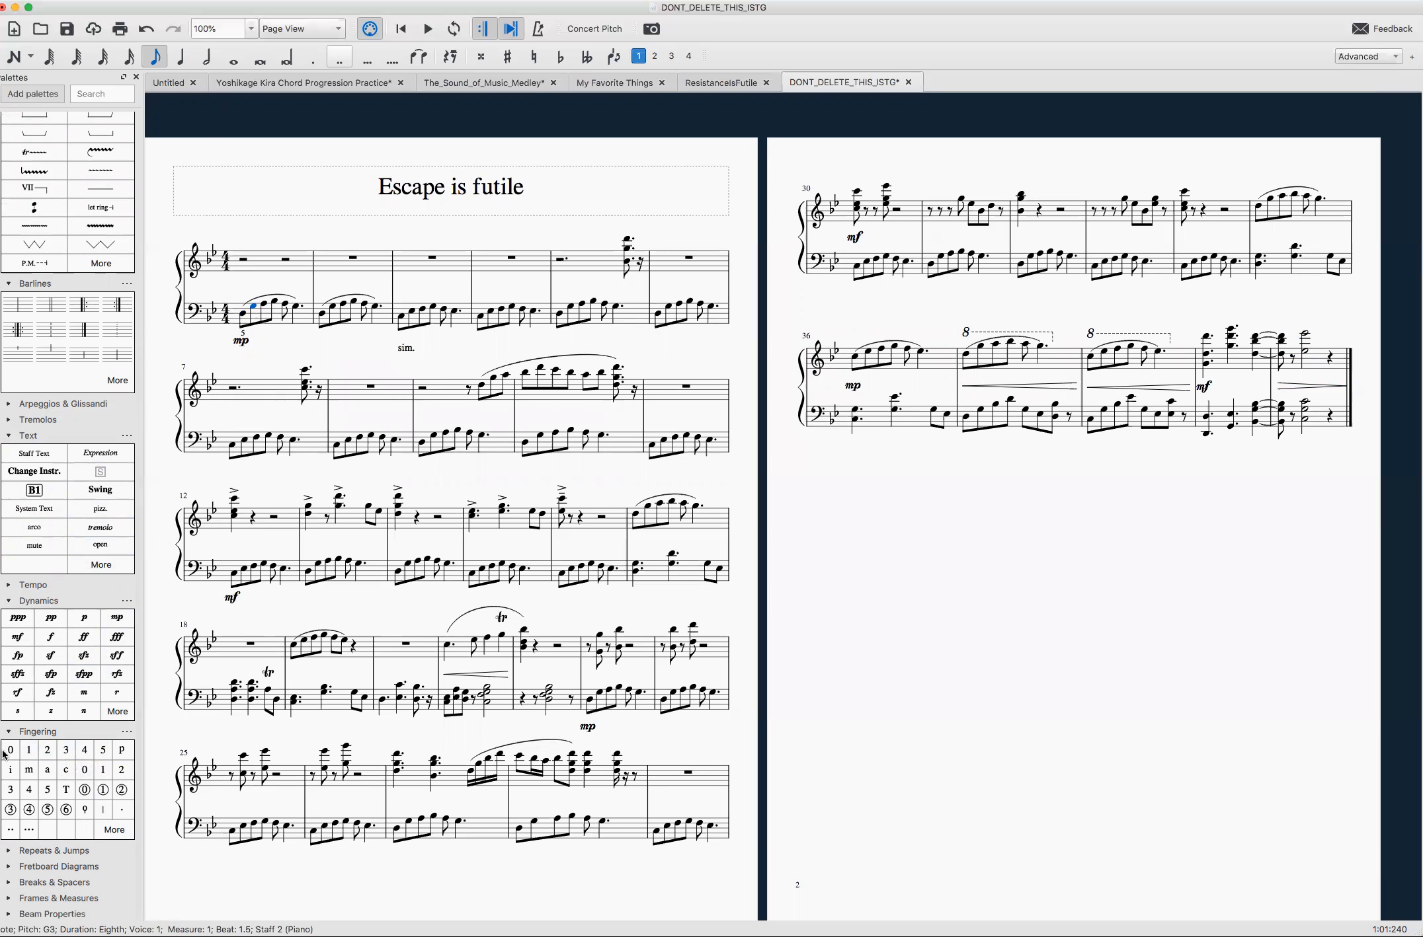
{"action": "left_click", "coordinate": [65, 757]}
{"action": "key", "text": "Right"}
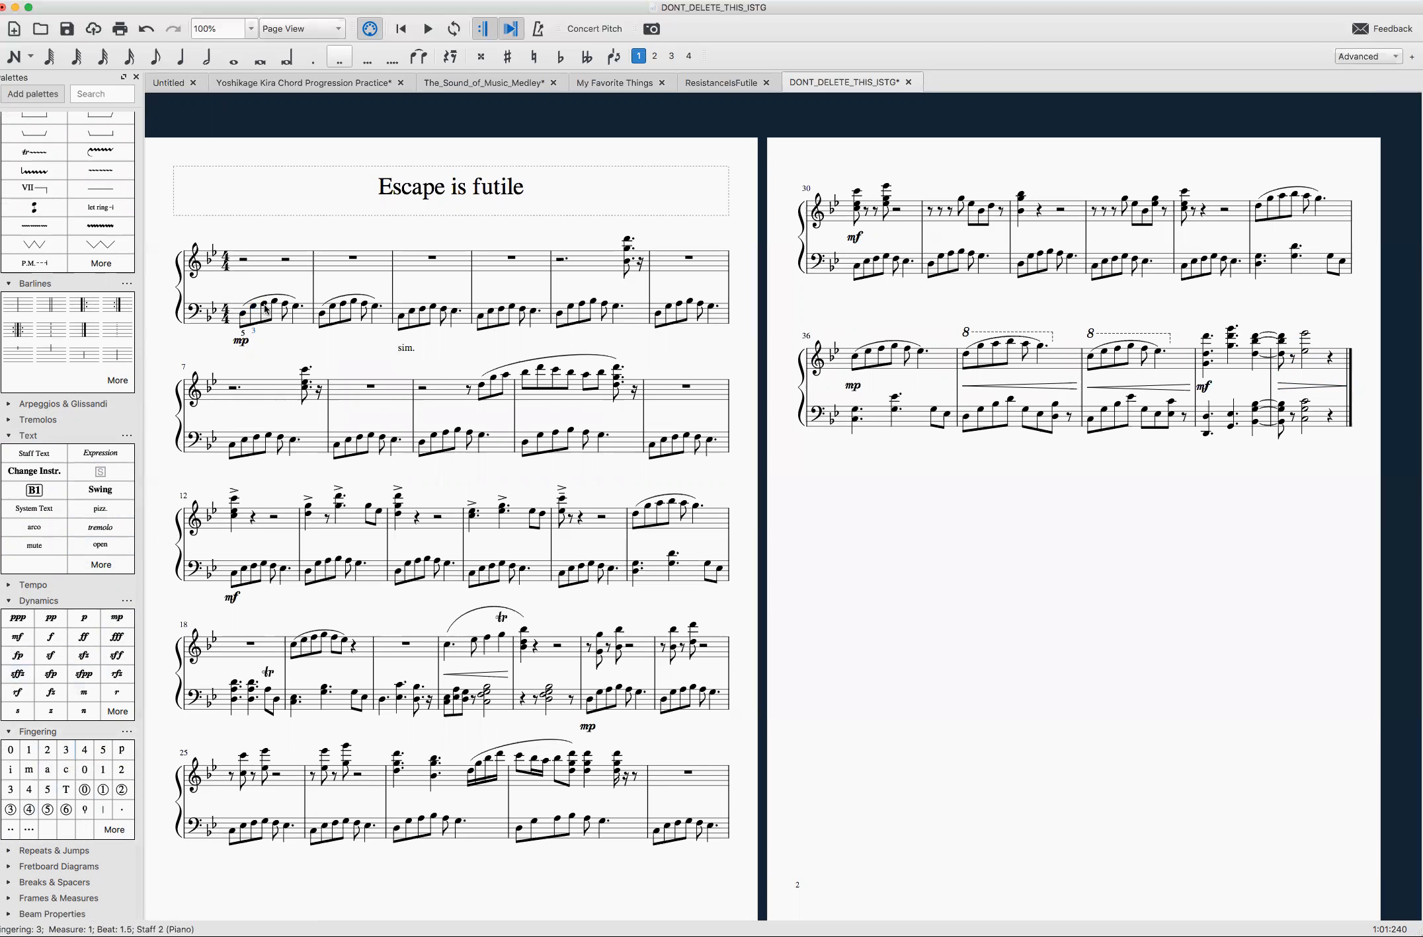
{"action": "left_click", "coordinate": [48, 749]}
{"action": "key", "text": "Right"}
{"action": "left_click", "coordinate": [29, 749]}
Add fingerings 1, 3 and 5 to the treble chord in measure 5, working from its lower note up to its top note
{"action": "left_click", "coordinate": [625, 266]}
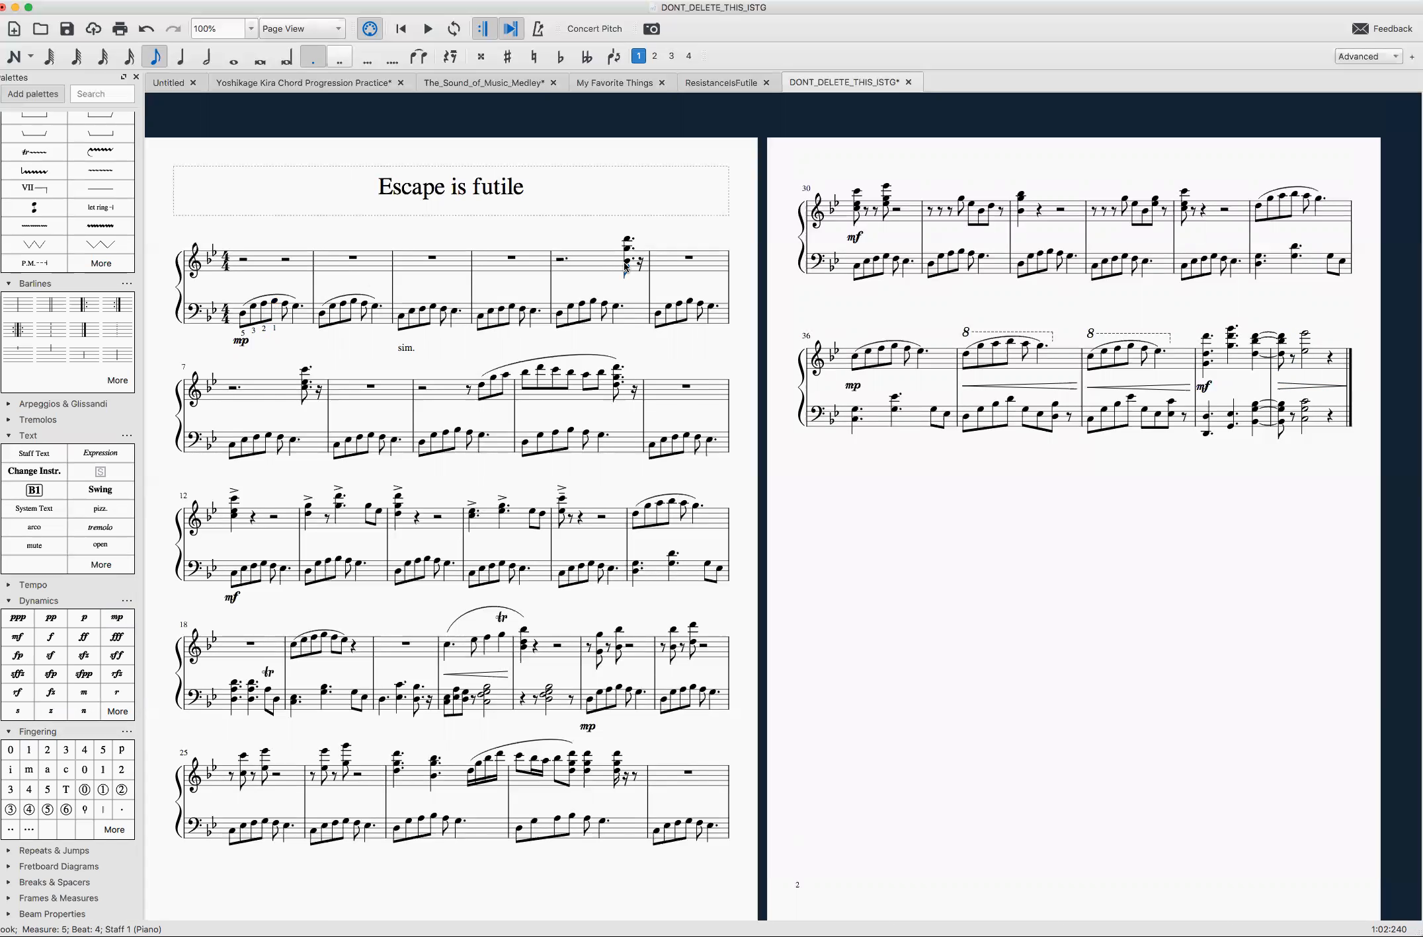
{"action": "left_click", "coordinate": [29, 750]}
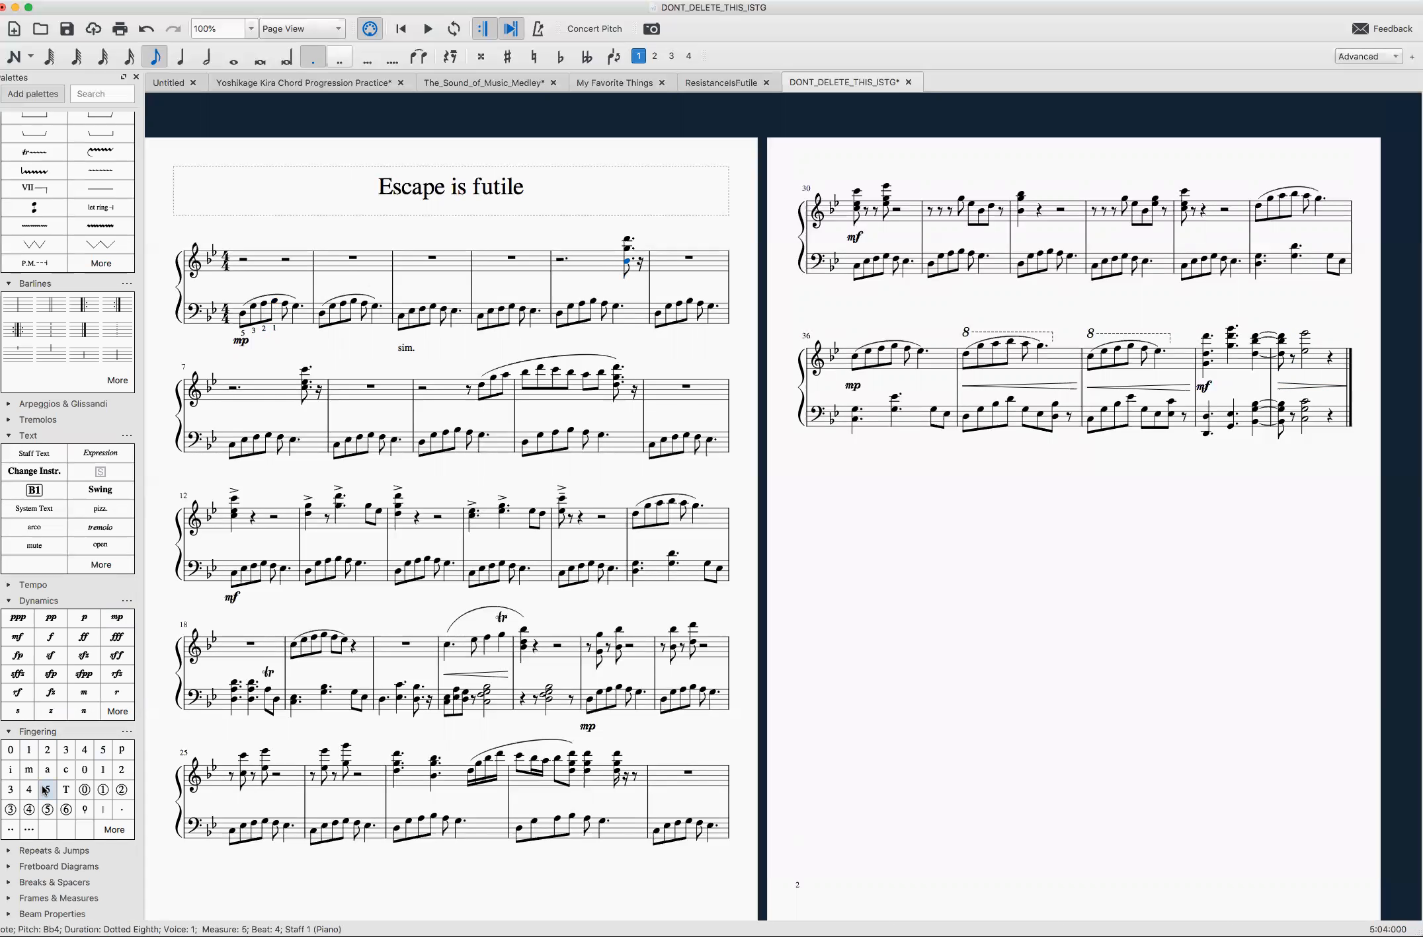
{"action": "left_click", "coordinate": [626, 247]}
{"action": "left_click", "coordinate": [66, 749]}
{"action": "left_click", "coordinate": [626, 240]}
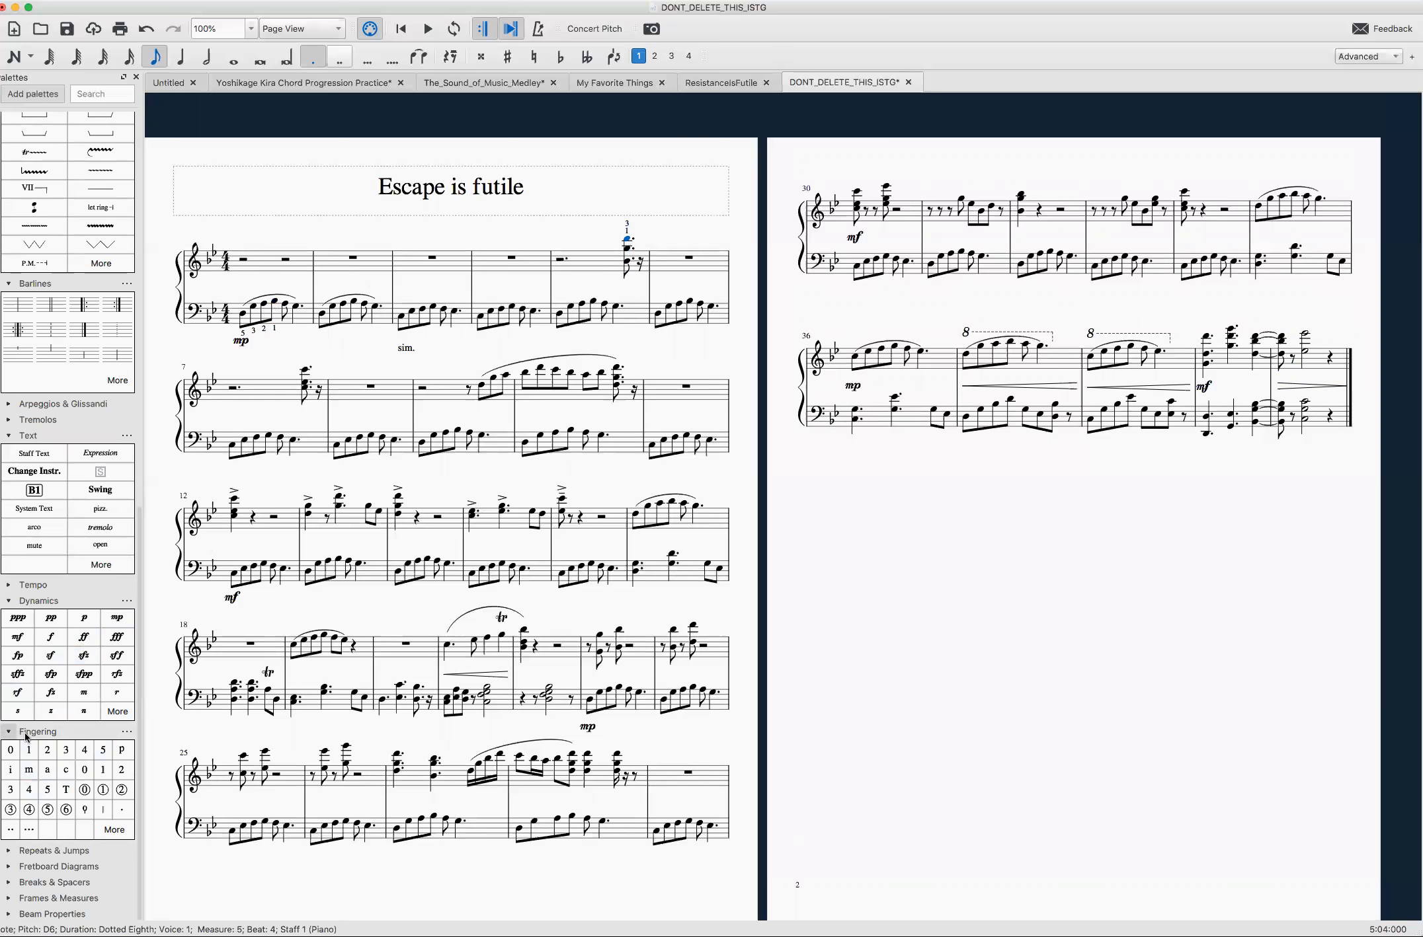
{"action": "left_click", "coordinate": [102, 750]}
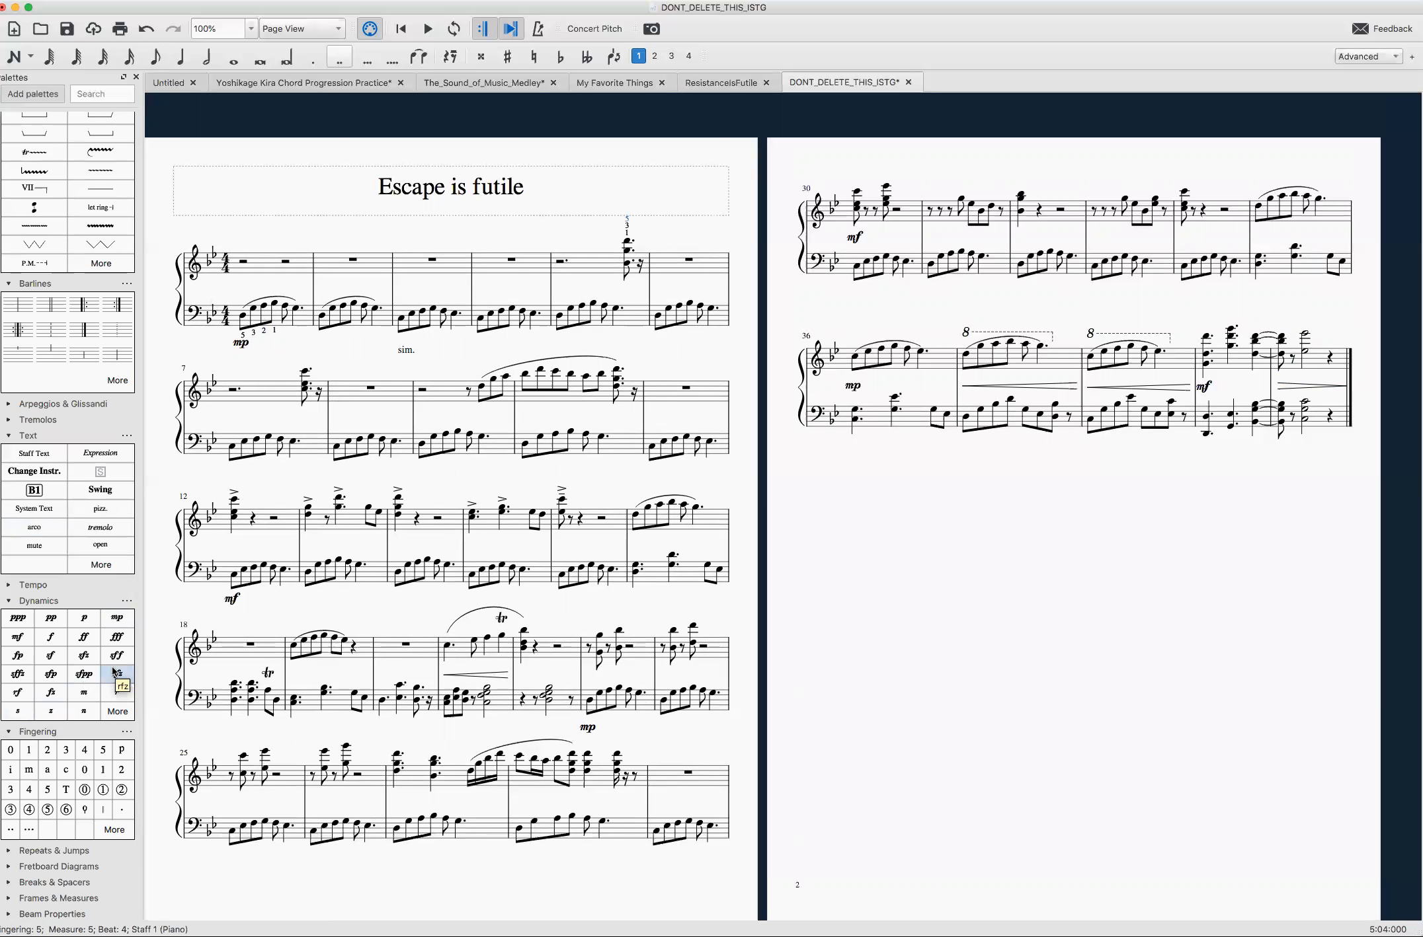
Look through the symbols offered in the Ornaments and Tremolos palettes
{"action": "scroll", "coordinate": [113, 669], "scroll_direction": "up", "scroll_amount": 10}
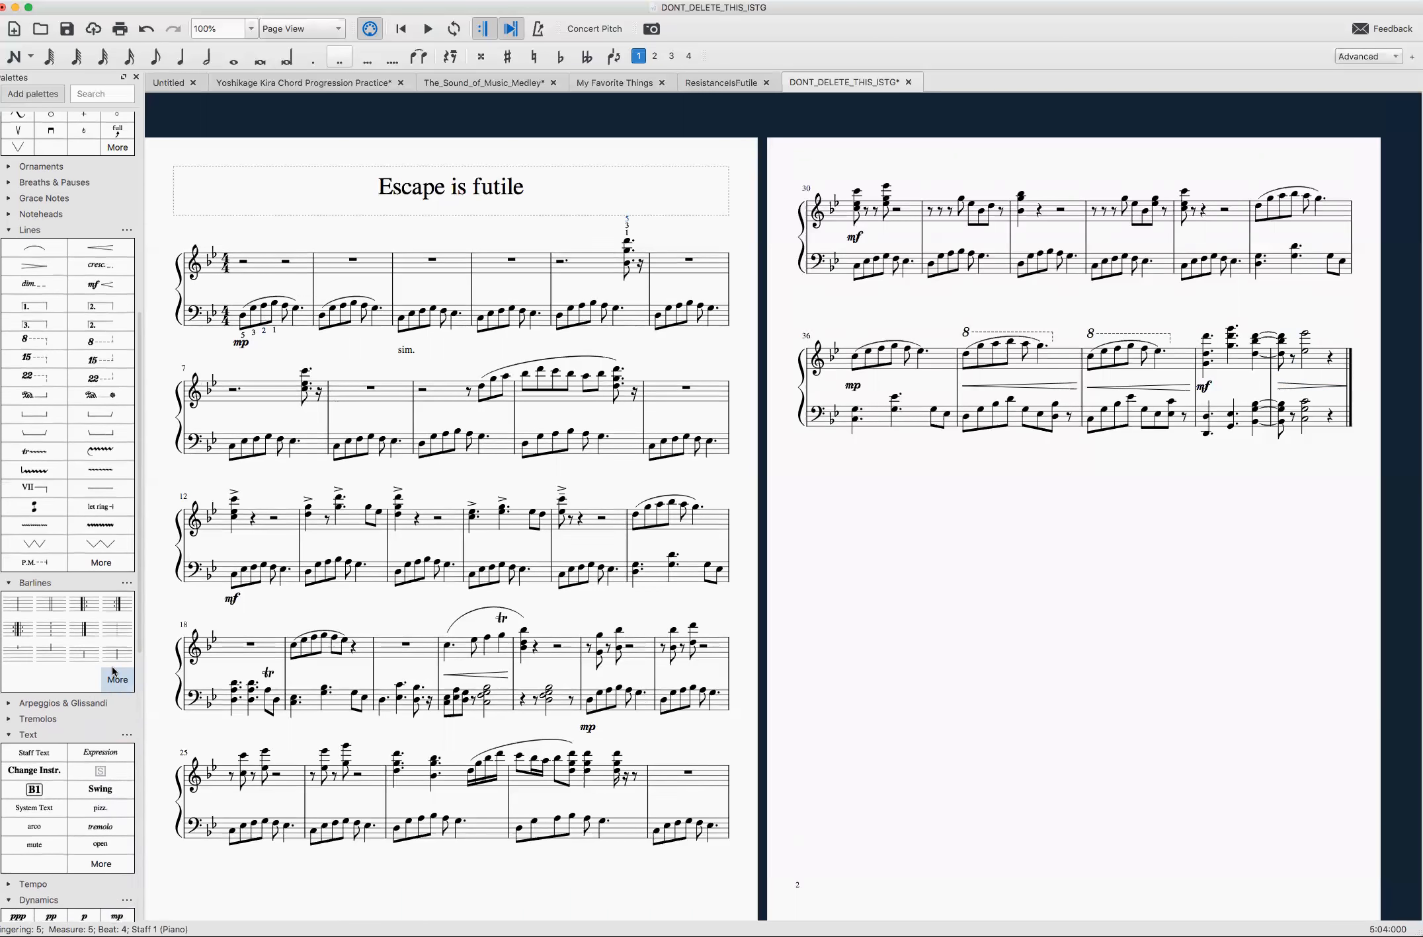
{"action": "scroll", "coordinate": [112, 666], "scroll_direction": "up", "scroll_amount": 11}
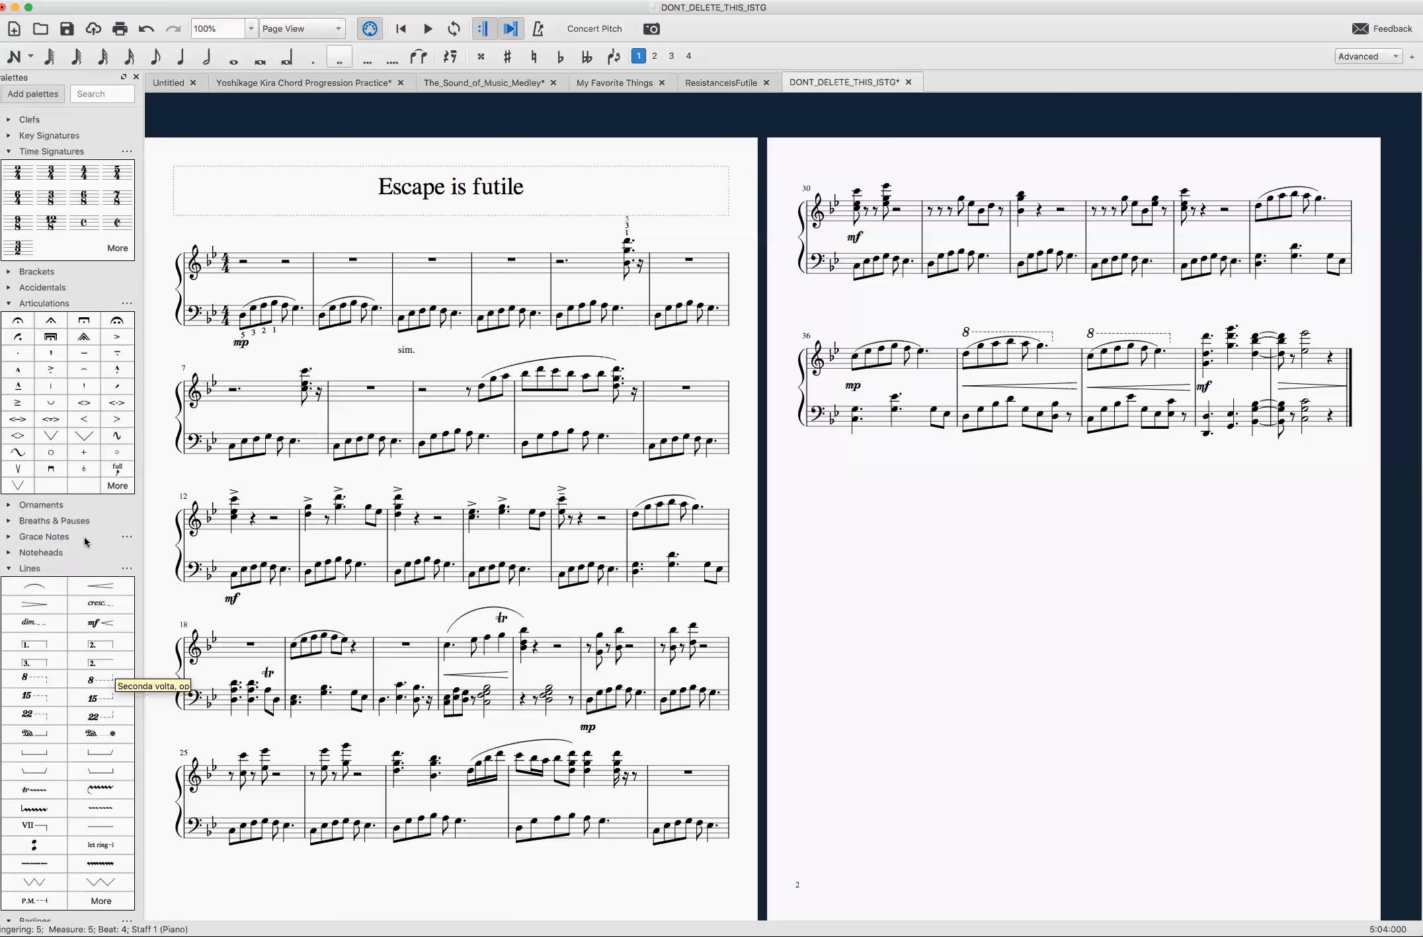
{"action": "left_click", "coordinate": [8, 505]}
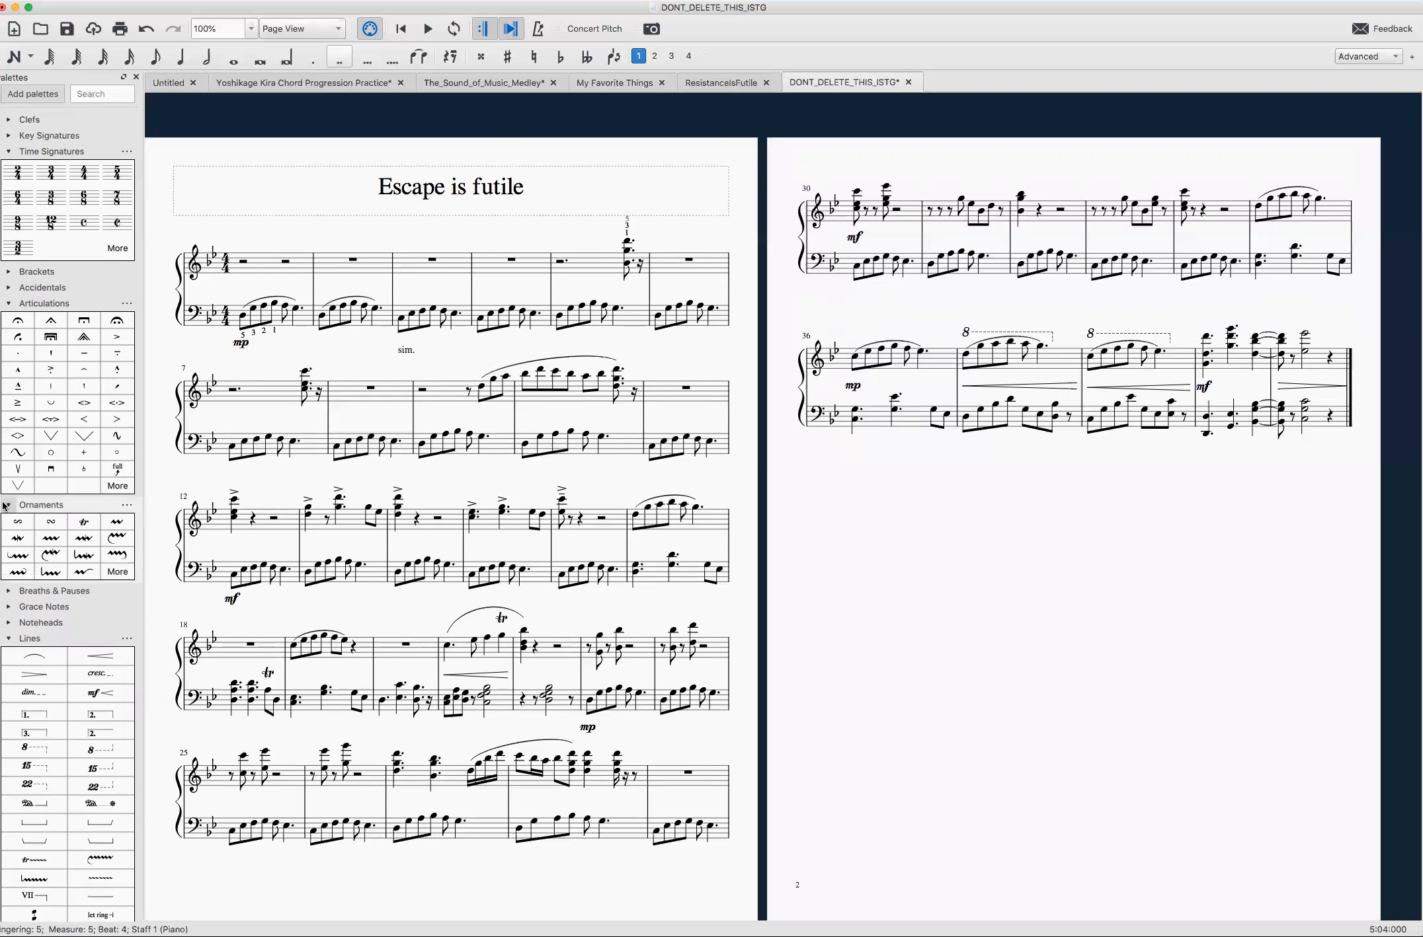
{"action": "left_click", "coordinate": [6, 505]}
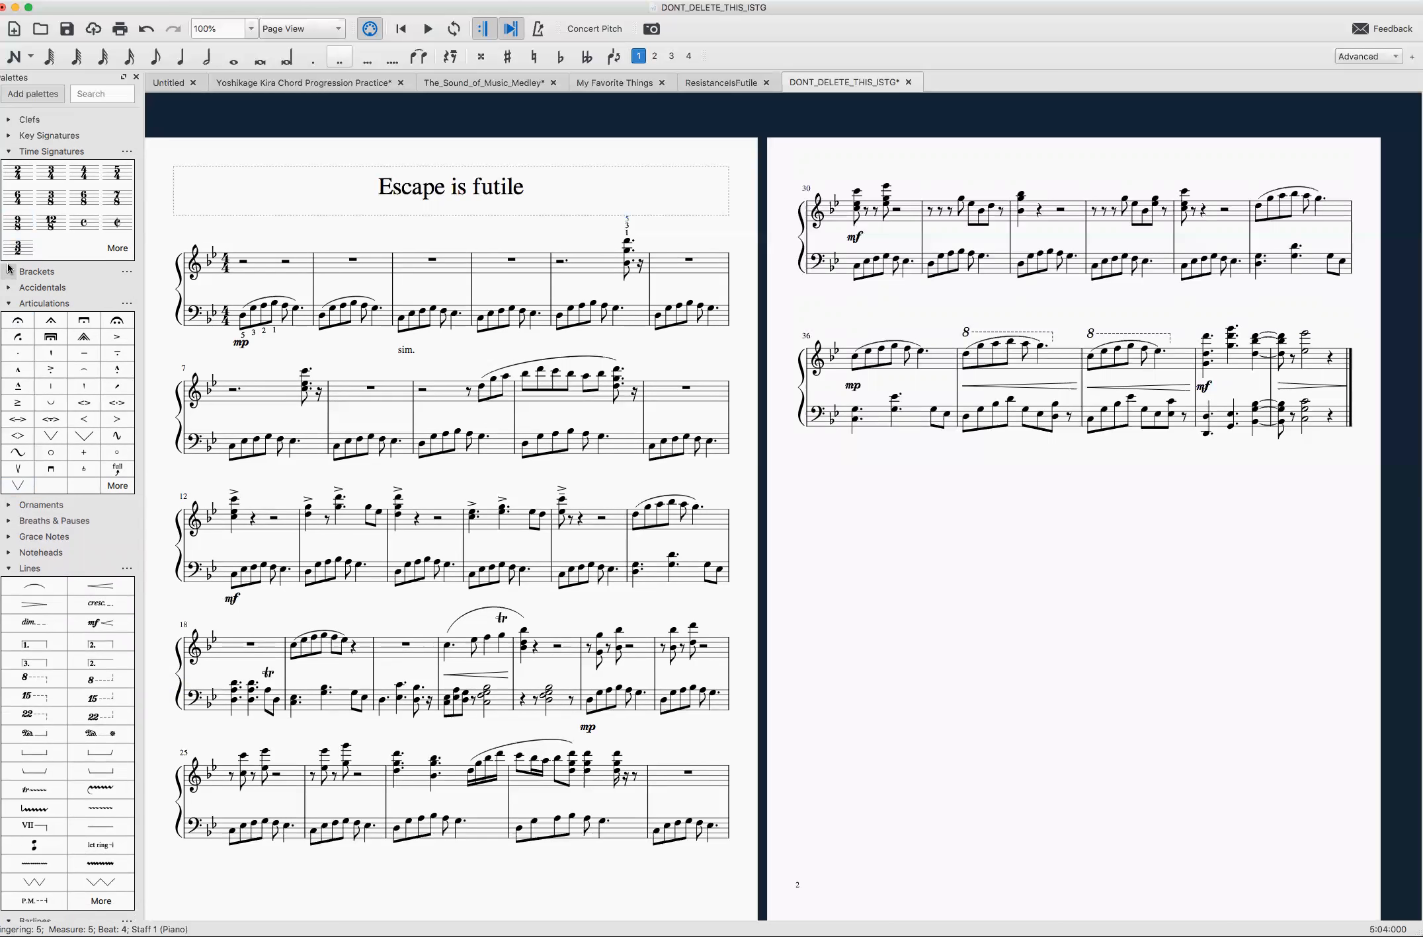
{"action": "scroll", "coordinate": [45, 462], "scroll_direction": "down", "scroll_amount": 6}
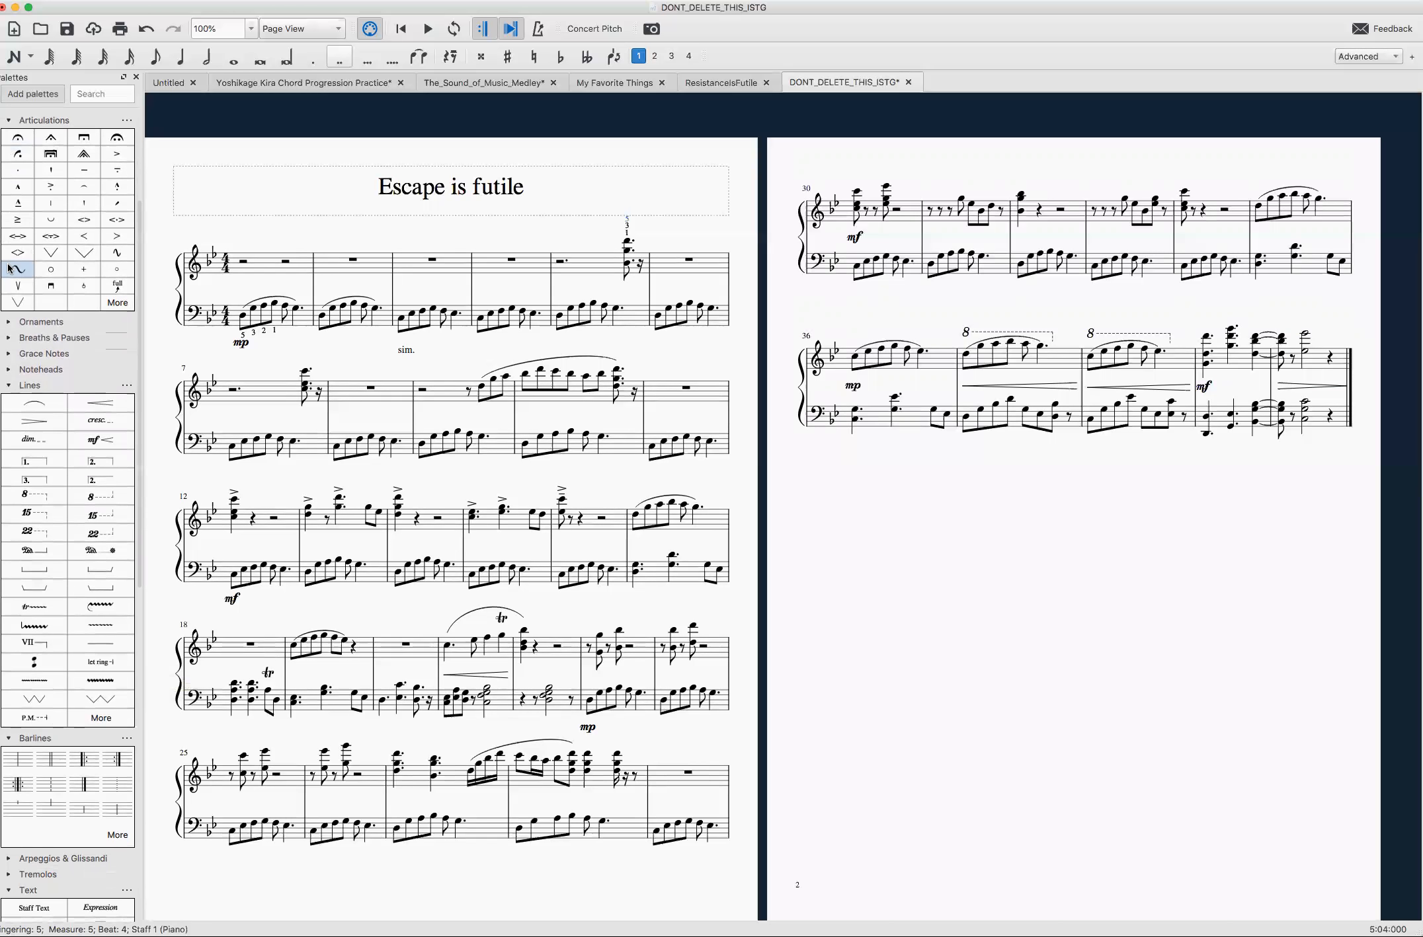
{"action": "scroll", "coordinate": [45, 462], "scroll_direction": "down", "scroll_amount": 10}
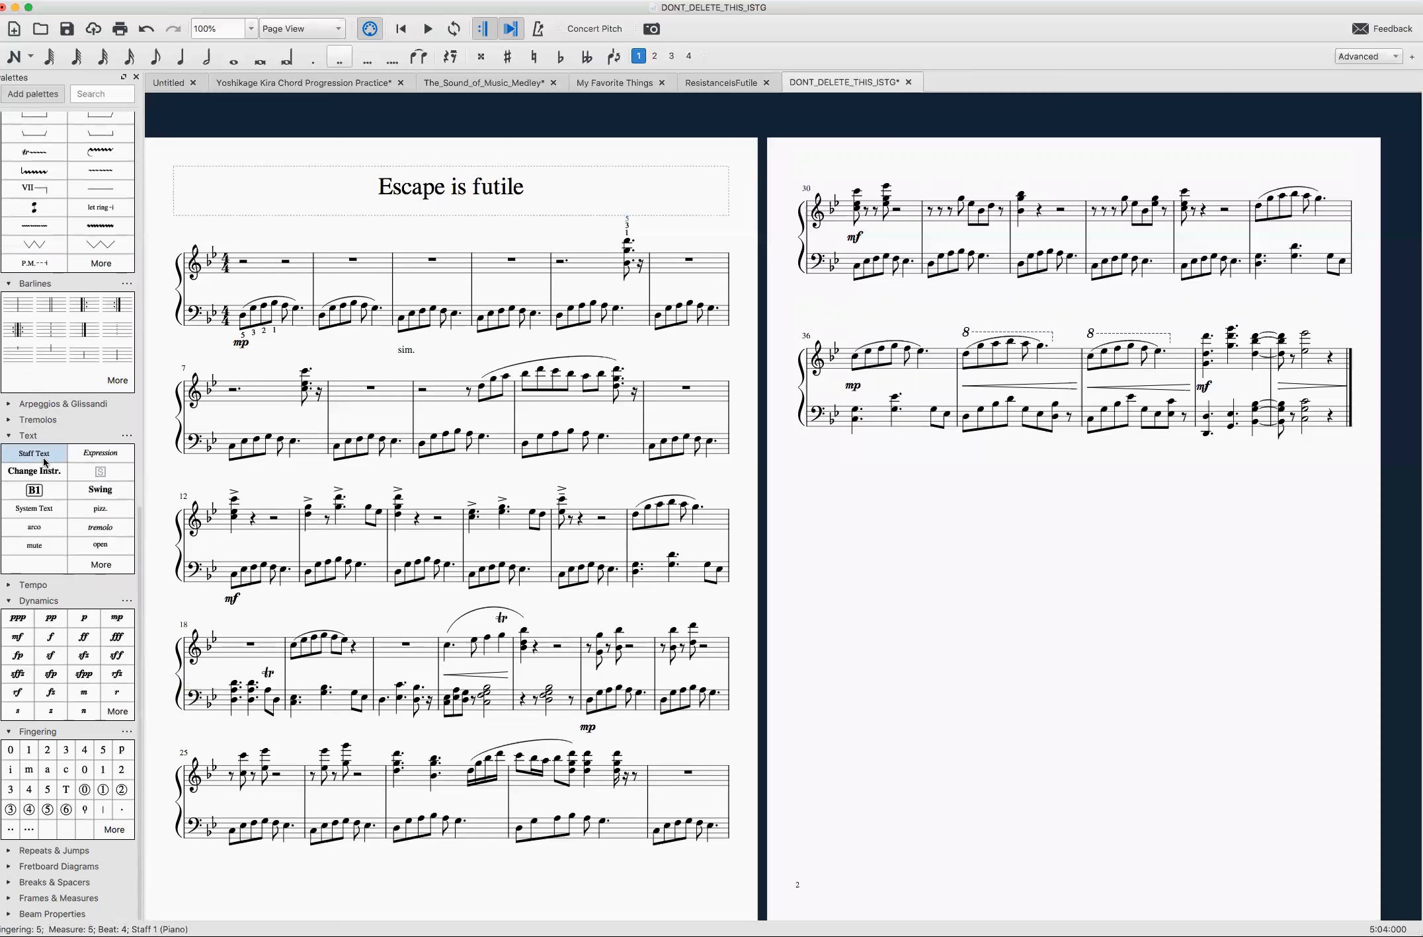
{"action": "left_click", "coordinate": [9, 419]}
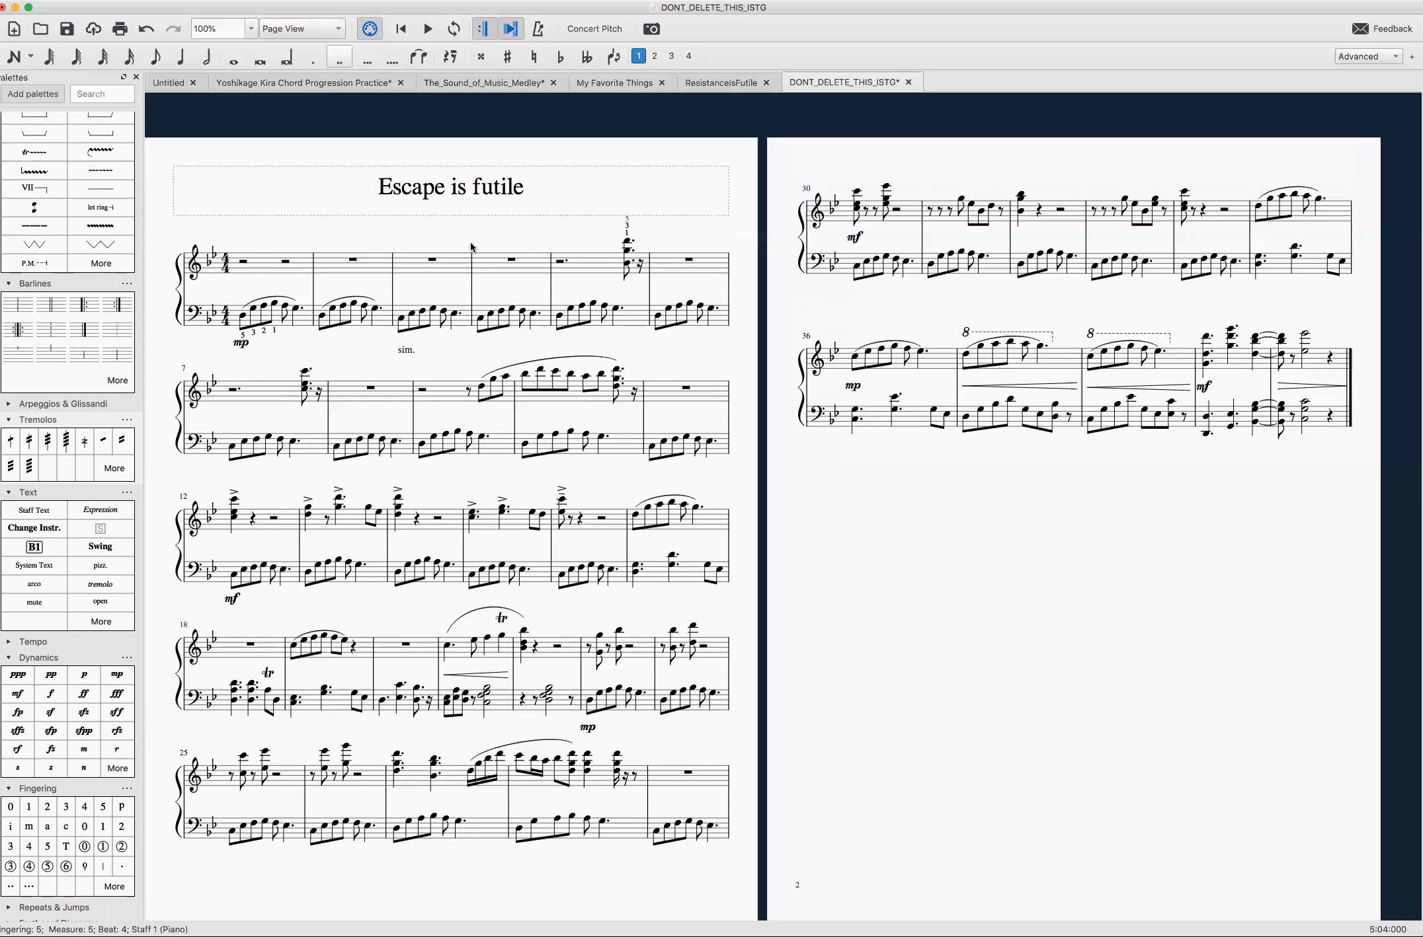
Select the first eighth note of the slurred treble phrase in measure 9
{"action": "left_click", "coordinate": [482, 387]}
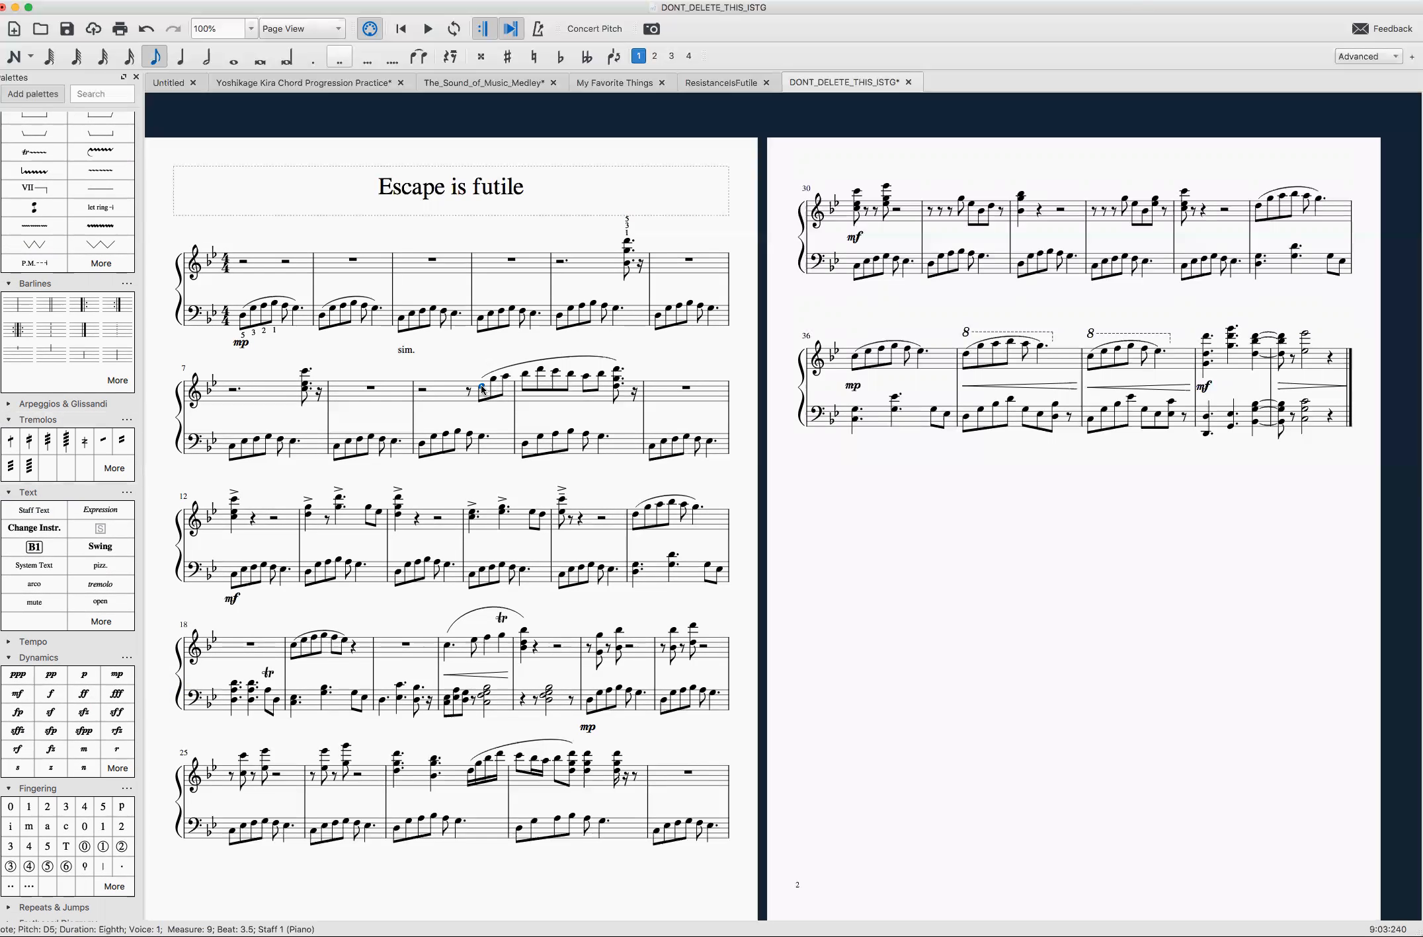